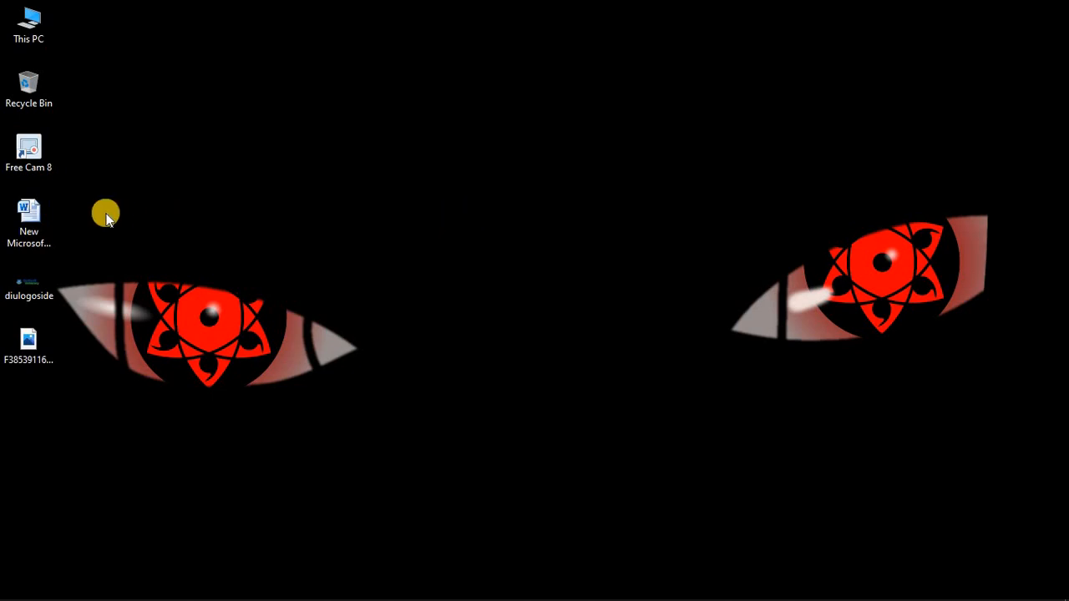
# Step: Move the New Microsoft Word Document file away from the other desktop icons, open it in Word and dismiss the activation notice
pyautogui.moveTo(26, 209); pyautogui.dragTo(400, 204)
pyautogui.click(424, 233)
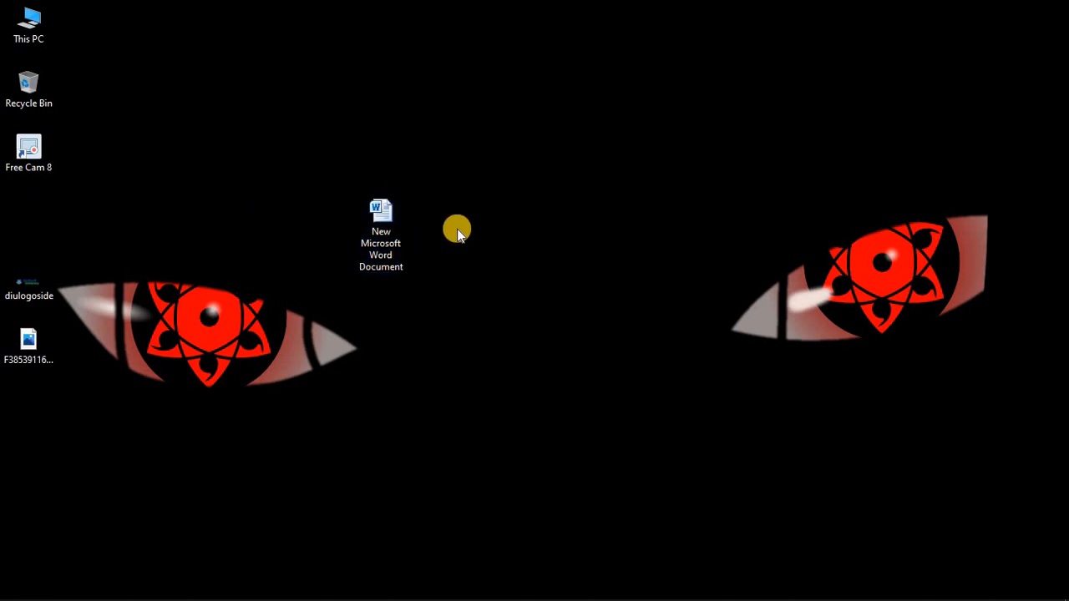
pyautogui.doubleClick(388, 232)
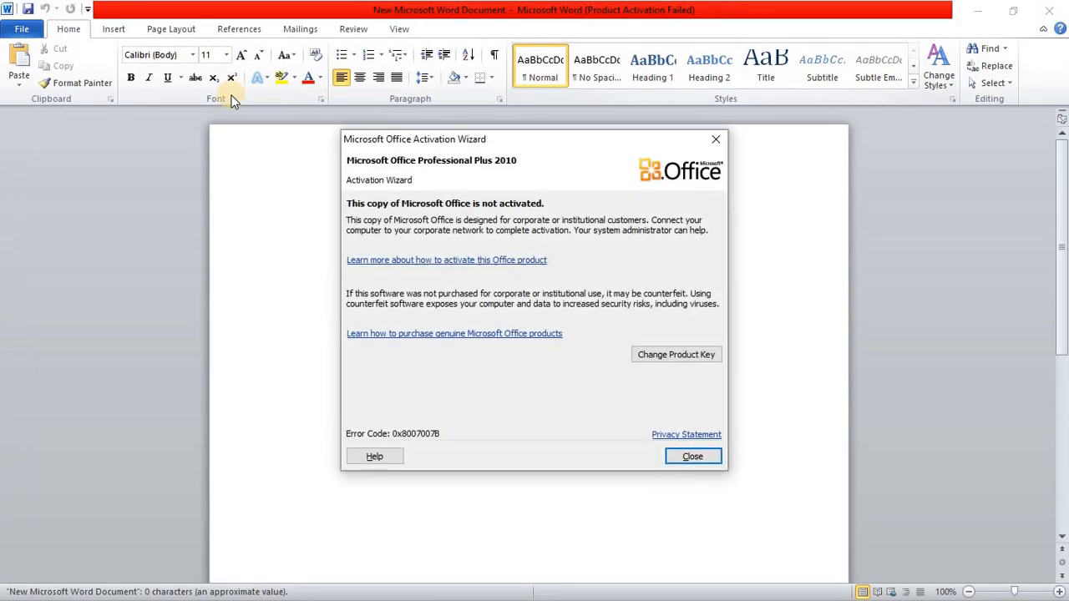
pyautogui.click(693, 456)
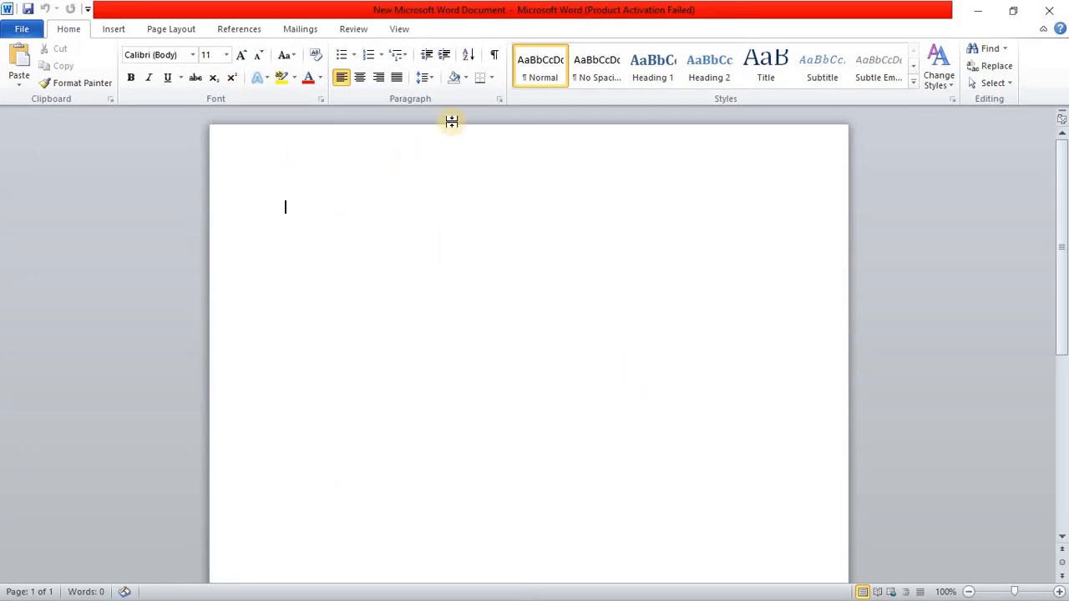
# Step: Set up a Box page border in dark blue with a 3 pt line width
pyautogui.click(492, 79)
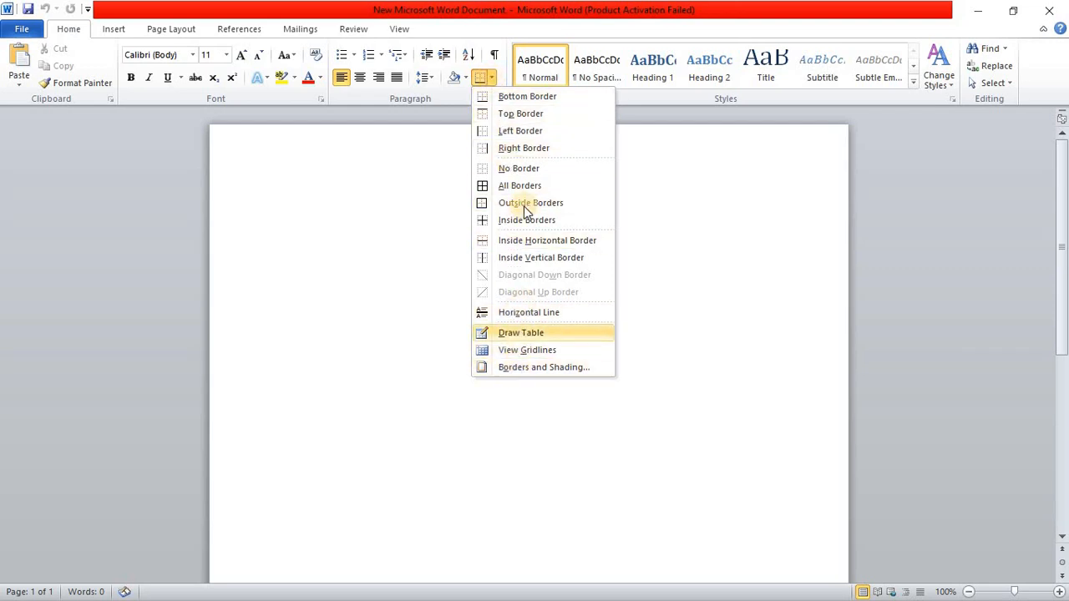
pyautogui.click(526, 366)
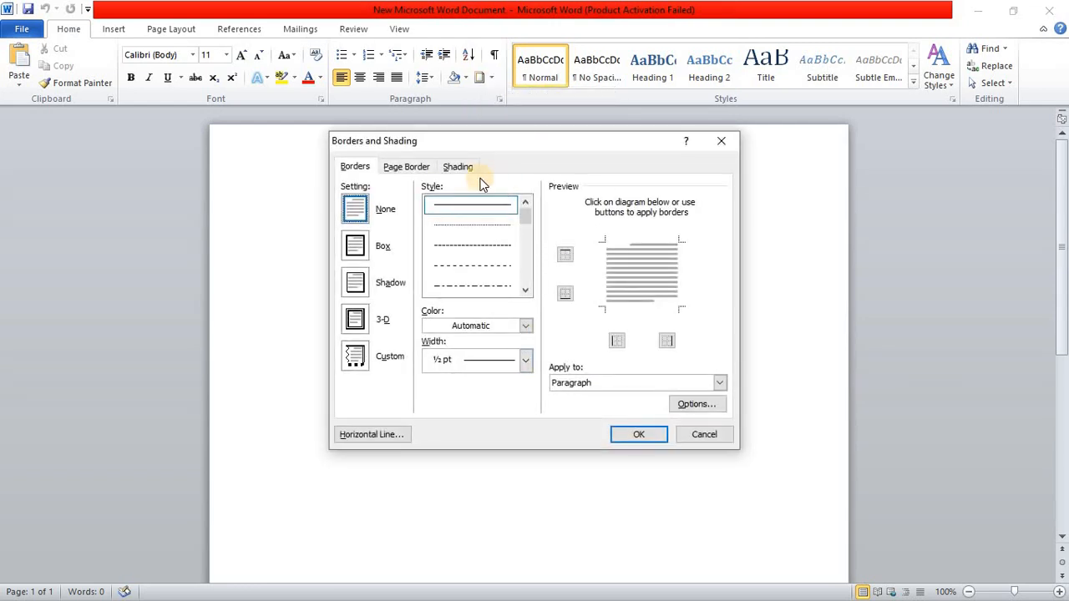
pyautogui.click(409, 169)
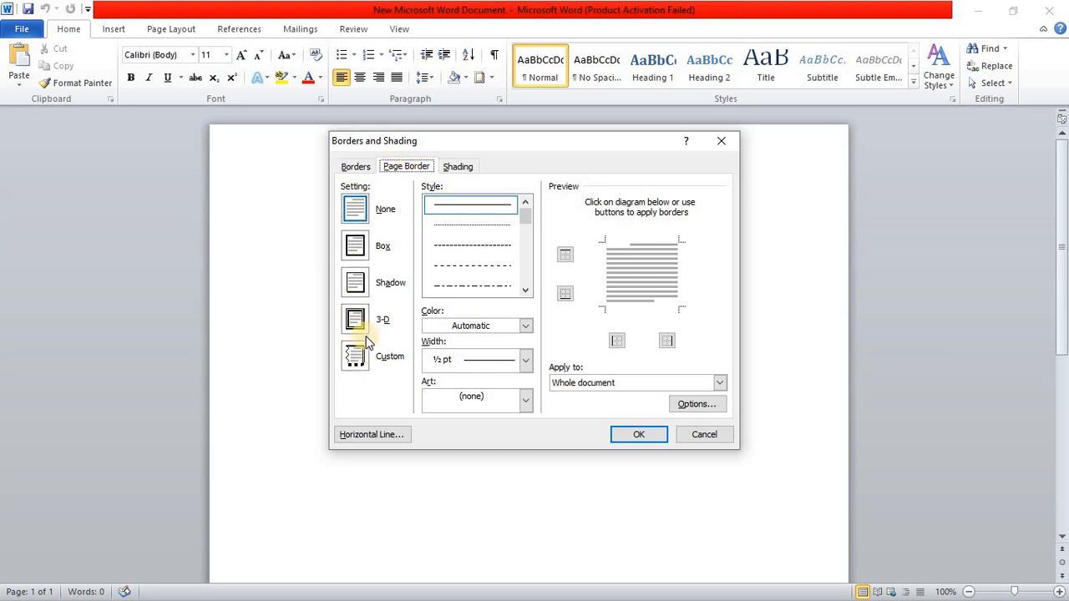
pyautogui.click(357, 245)
pyautogui.moveTo(528, 219)
pyautogui.mouseDown()
pyautogui.moveTo(531, 246)
pyautogui.moveTo(506, 255)
pyautogui.moveTo(514, 367)
pyautogui.moveTo(518, 249)
pyautogui.moveTo(468, 233)
pyautogui.mouseUp()
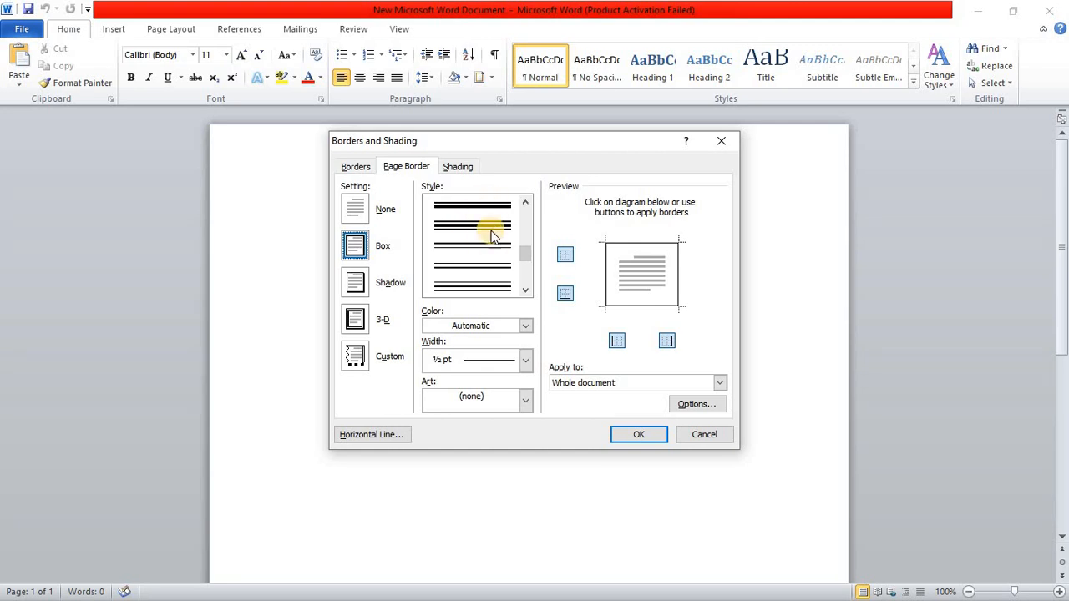
pyautogui.click(524, 325)
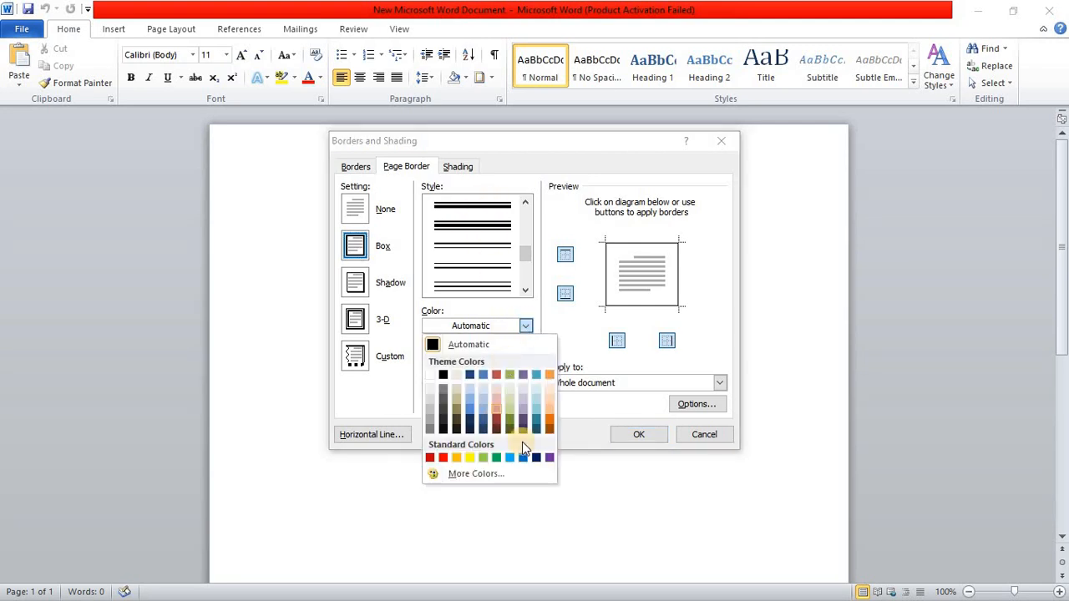
pyautogui.click(536, 457)
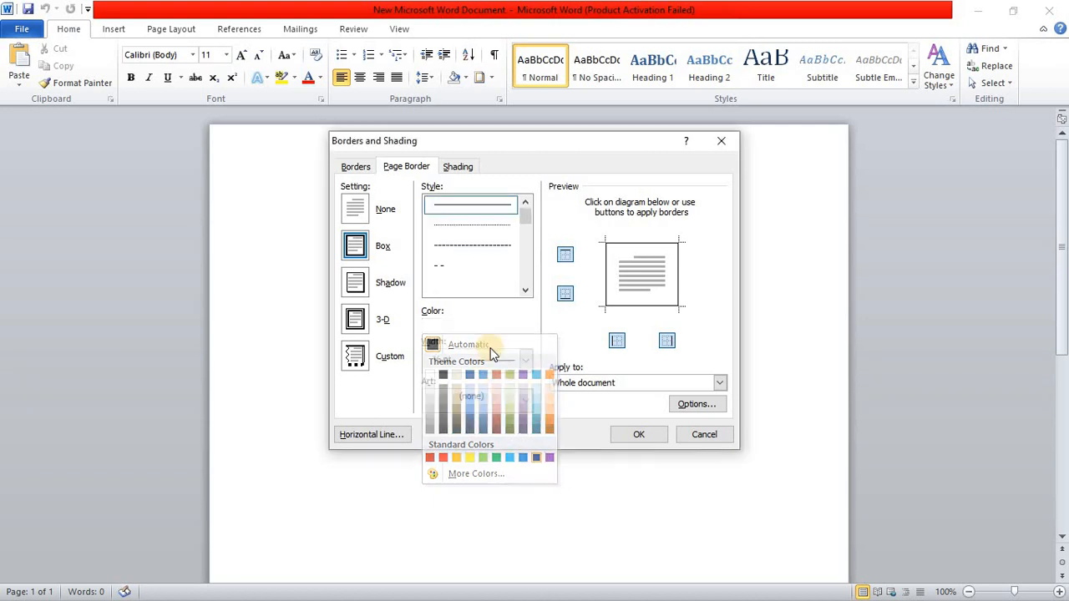
pyautogui.click(526, 361)
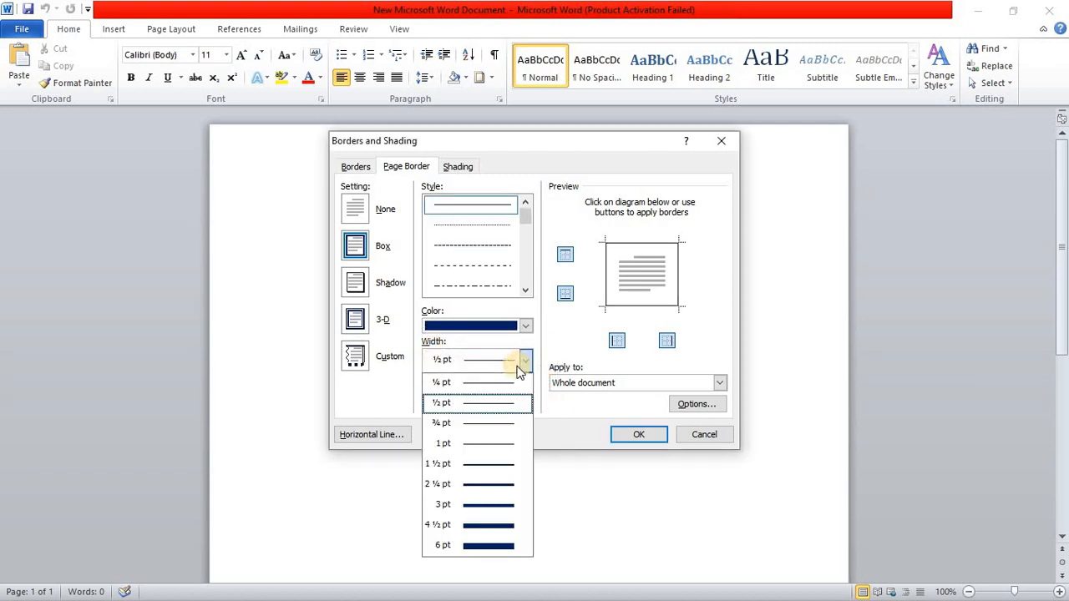
pyautogui.click(489, 505)
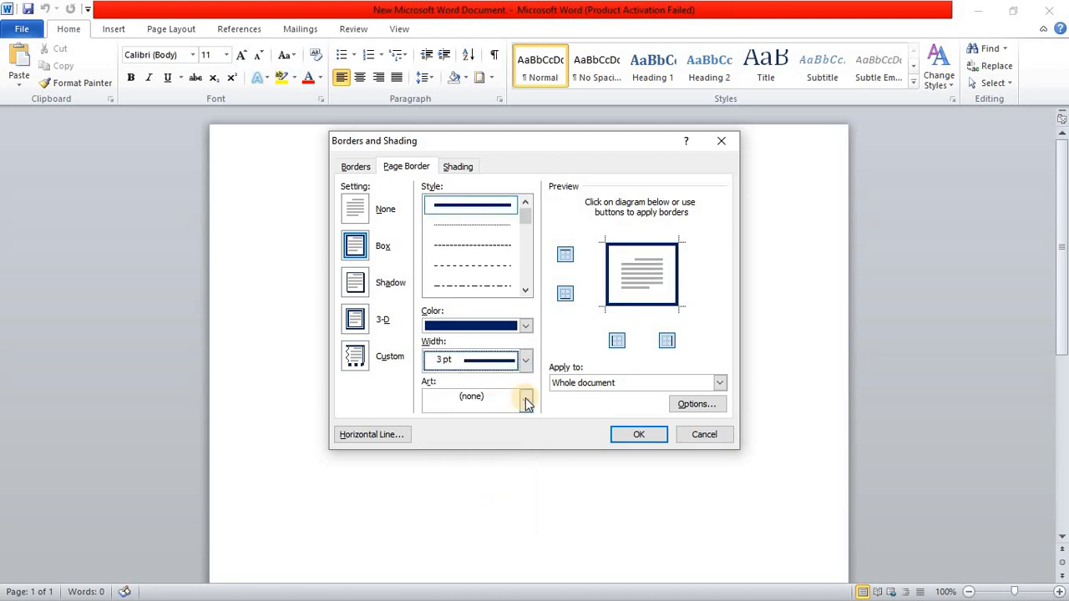
# Step: Choose the page border art with a thick inner line, a thin outer line and small overlapping squares at the corners
pyautogui.click(525, 400)
pyautogui.scroll(-8, 479, 475)
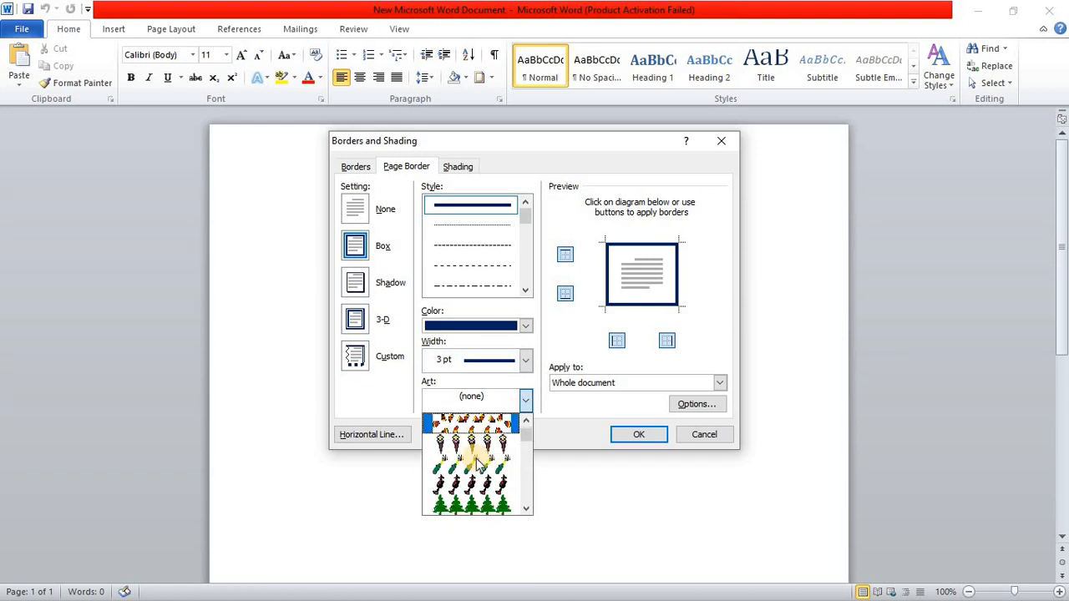
pyautogui.scroll(-8, 479, 455)
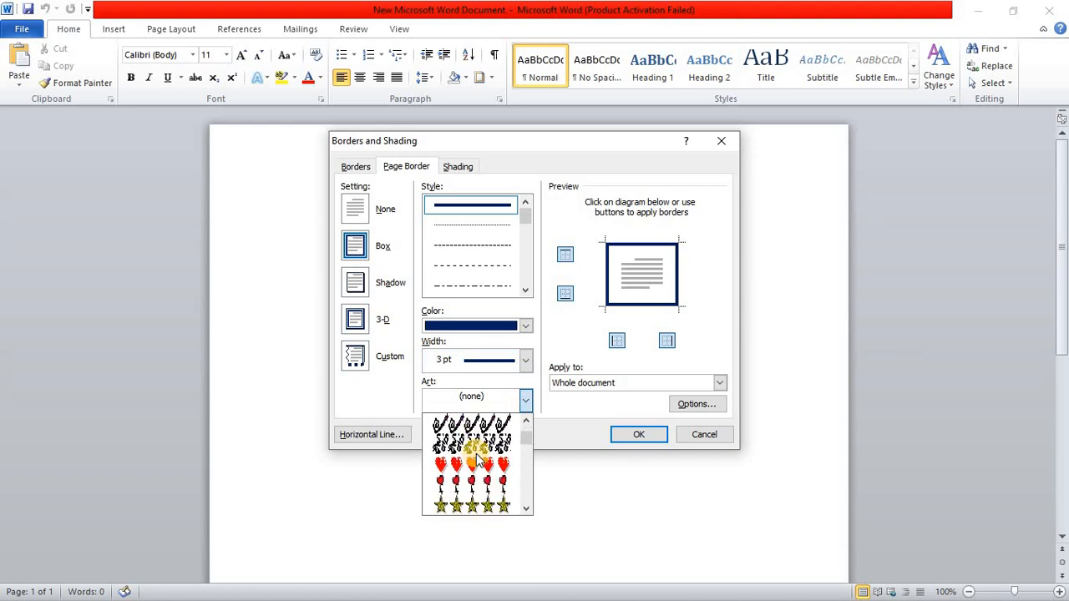
pyautogui.scroll(-8, 478, 455)
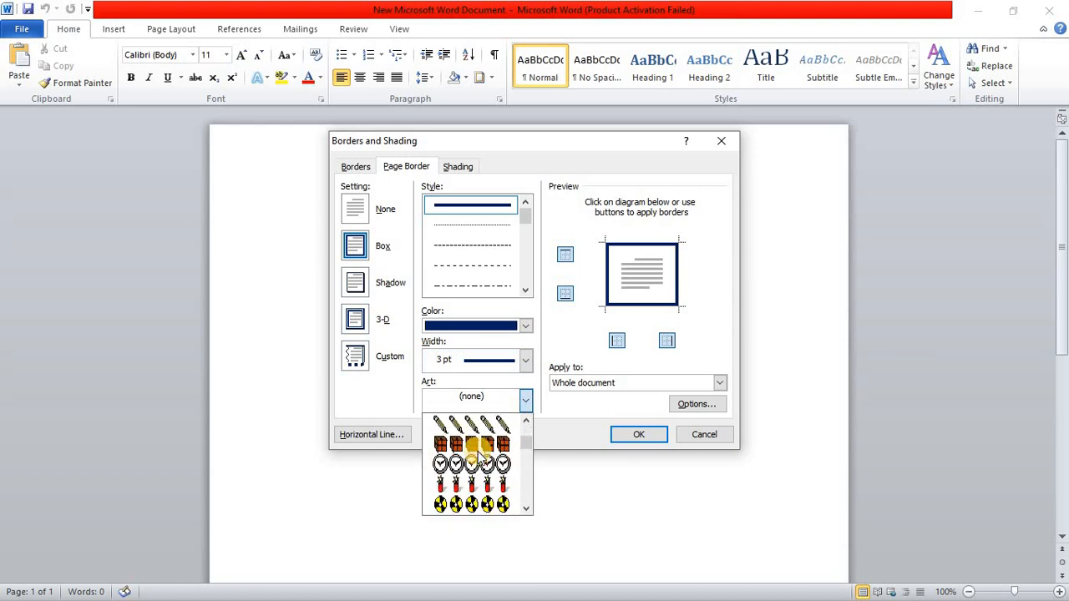
pyautogui.scroll(-12, 479, 457)
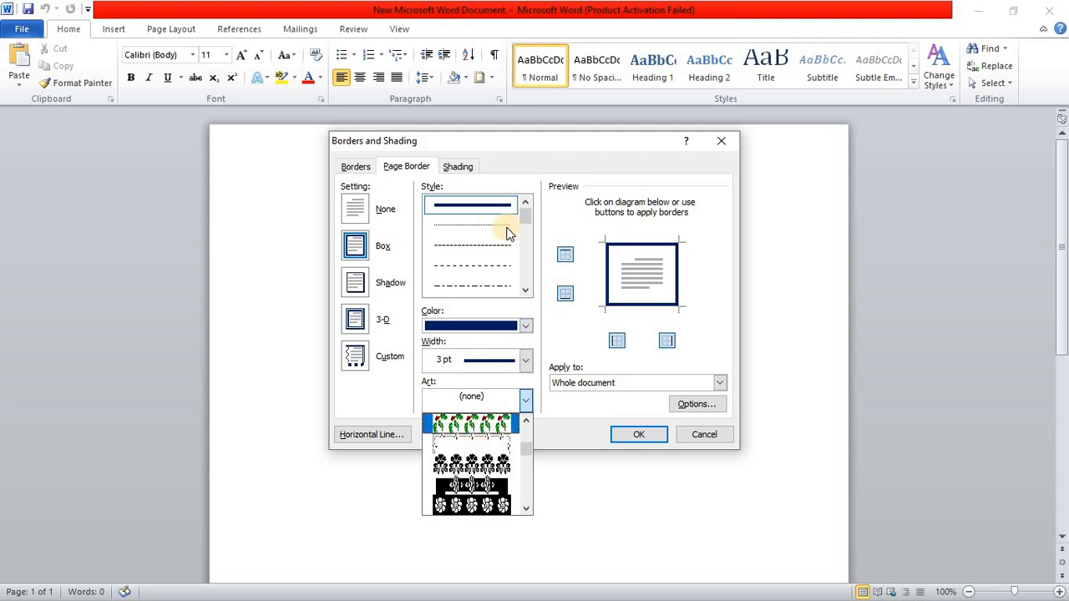
pyautogui.scroll(-1, 483, 455)
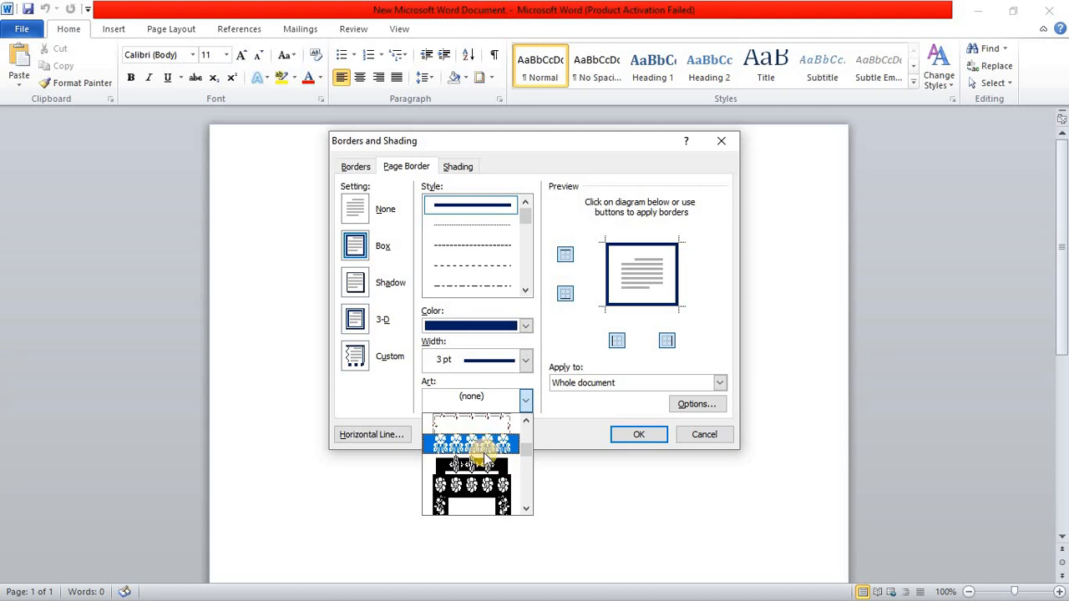
pyautogui.scroll(-5, 485, 457)
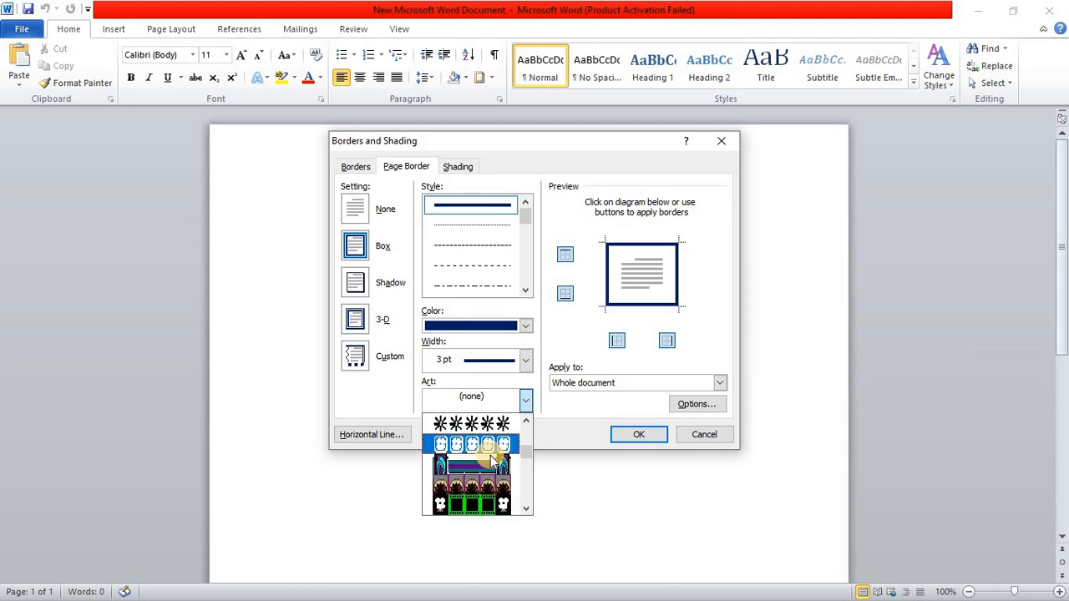
pyautogui.scroll(-6, 493, 459)
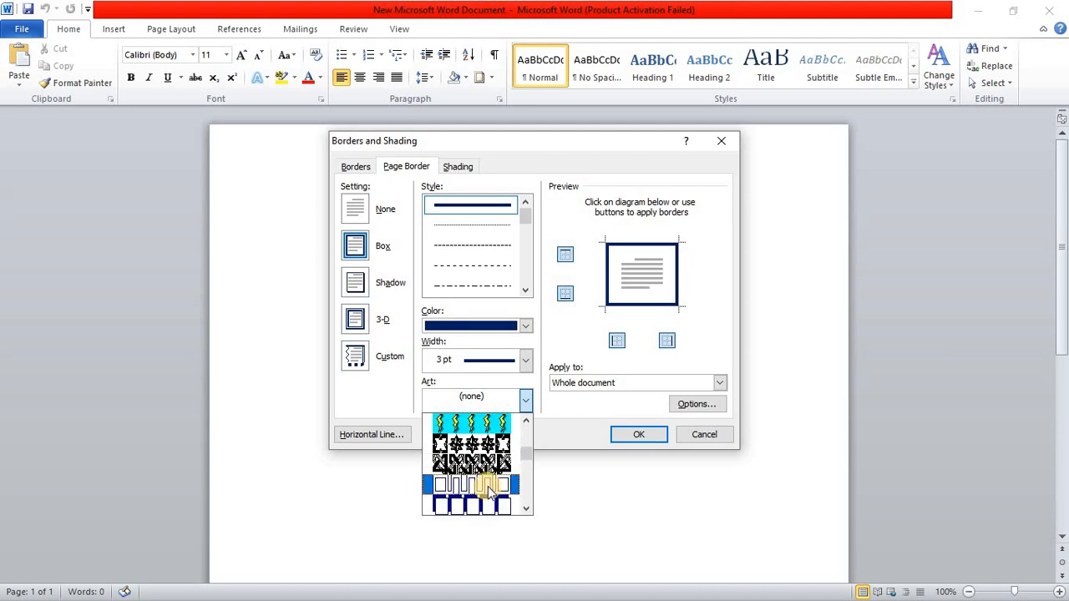
pyautogui.scroll(-2, 490, 488)
pyautogui.click(490, 486)
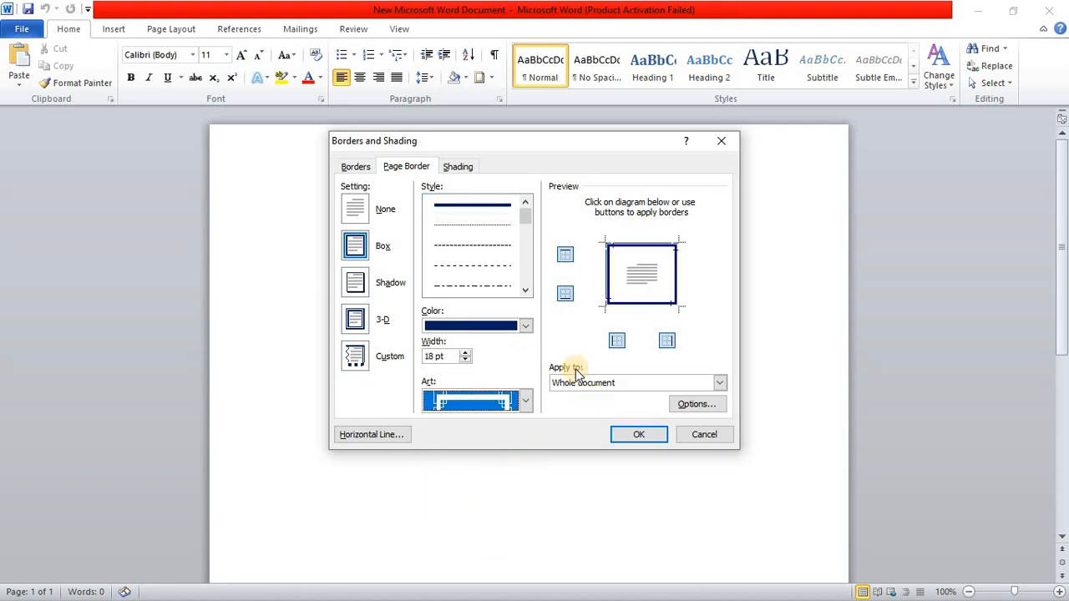
# Step: Keep the art border at 18 pt wide and apply it to the whole document
pyautogui.click(465, 353)
pyautogui.click(464, 360)
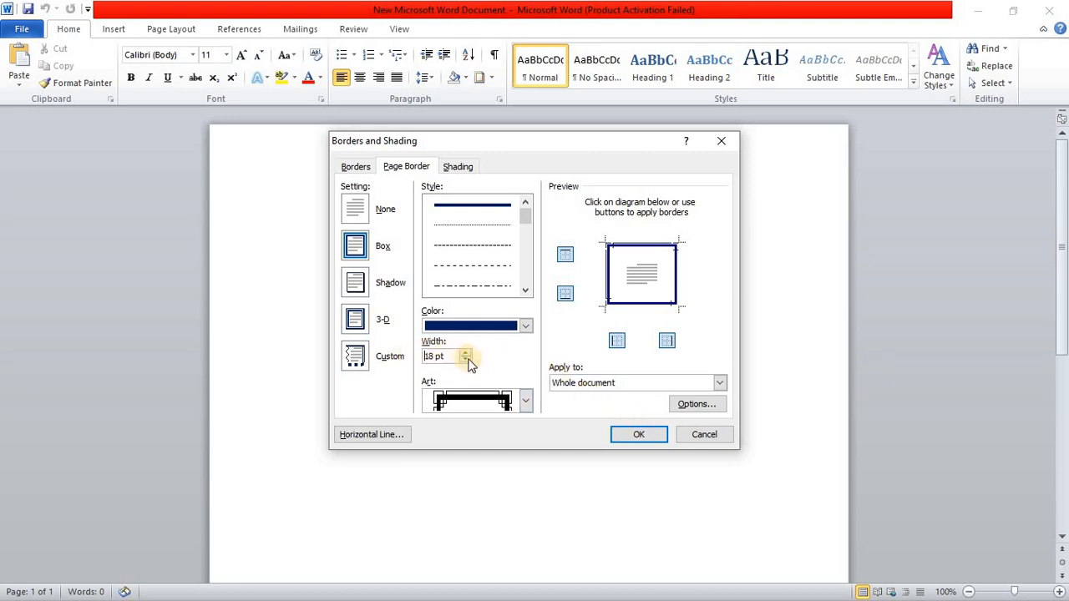
pyautogui.click(720, 382)
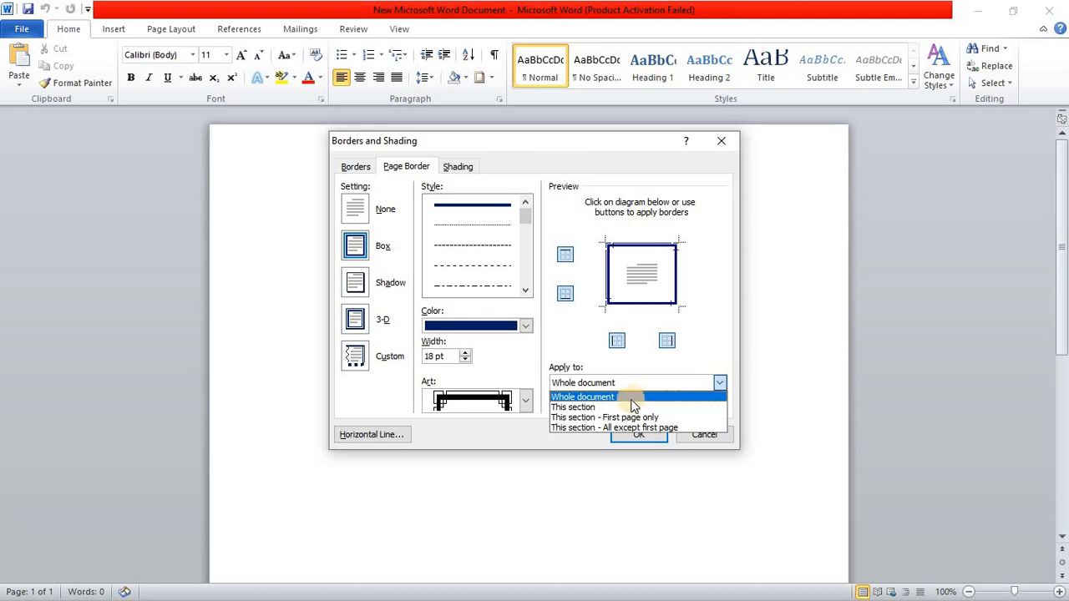
pyautogui.click(718, 382)
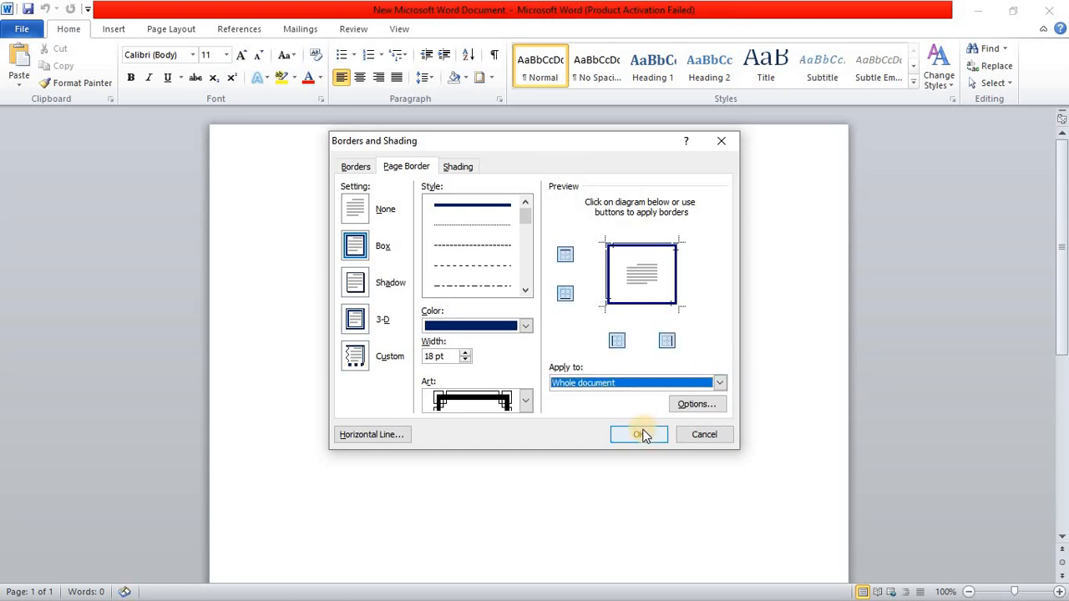
pyautogui.click(640, 434)
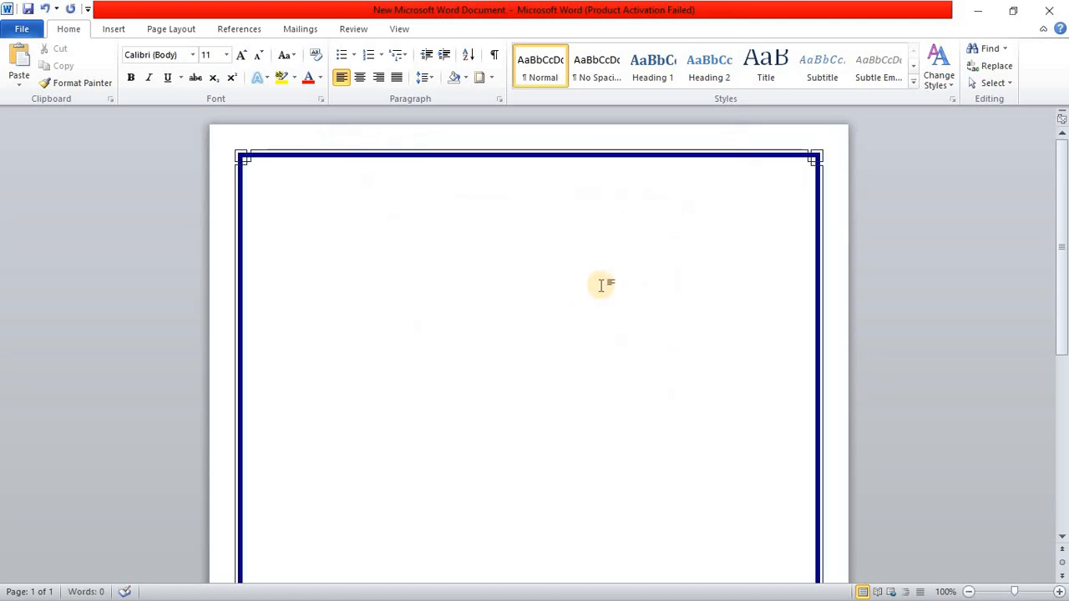
pyautogui.scroll(-8, 601, 280)
pyautogui.scroll(10, 601, 279)
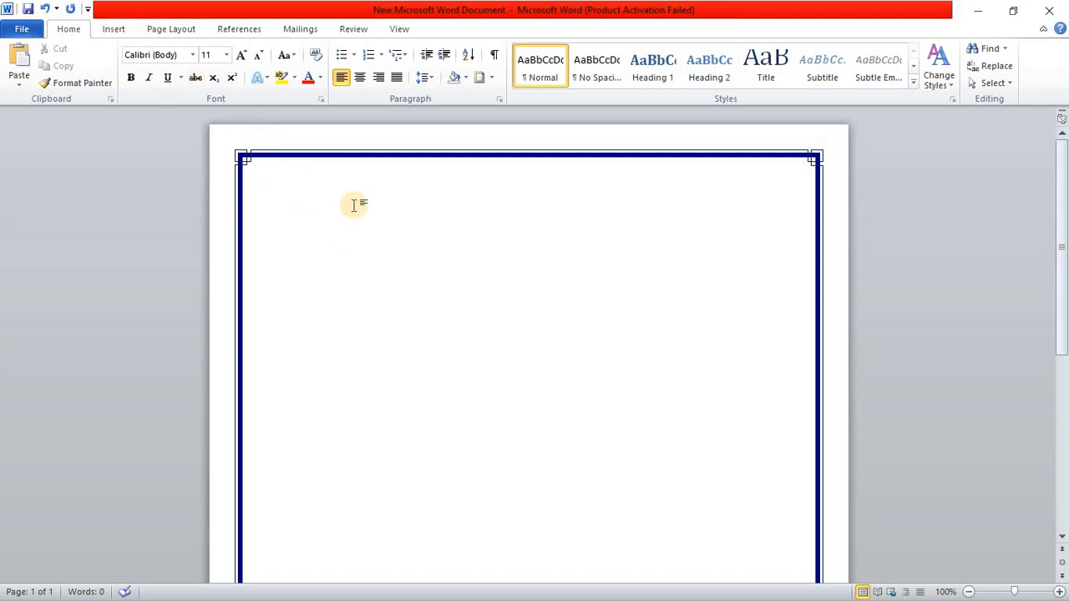
# Step: Center the first paragraph and insert the diulogoside picture from the Desktop folder there
pyautogui.hotkey('ctrl', 'e')
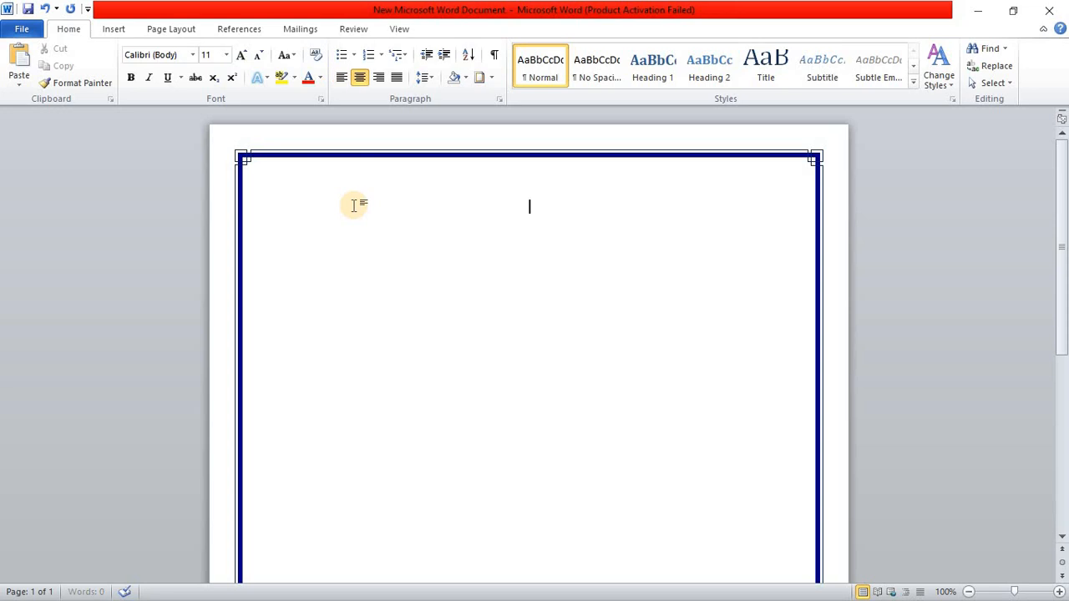
pyautogui.click(118, 31)
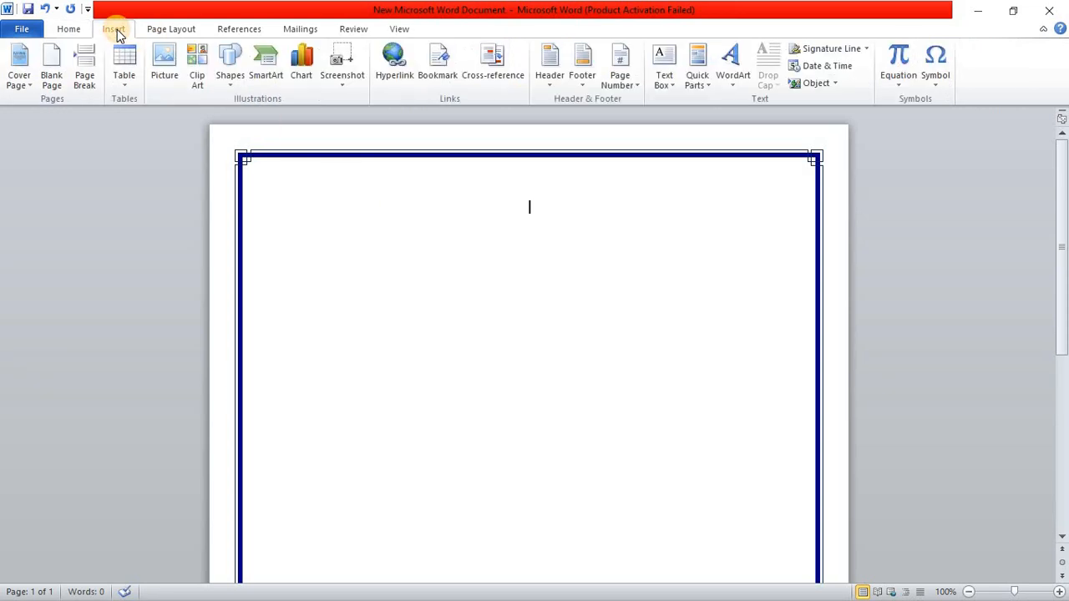
pyautogui.click(66, 29)
pyautogui.click(108, 31)
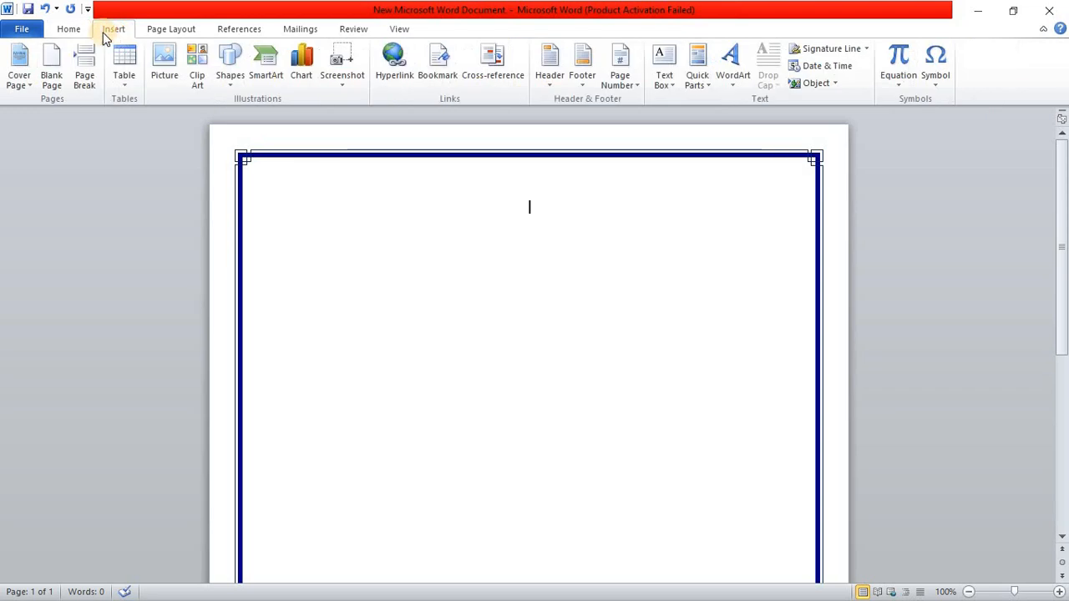
pyautogui.click(163, 64)
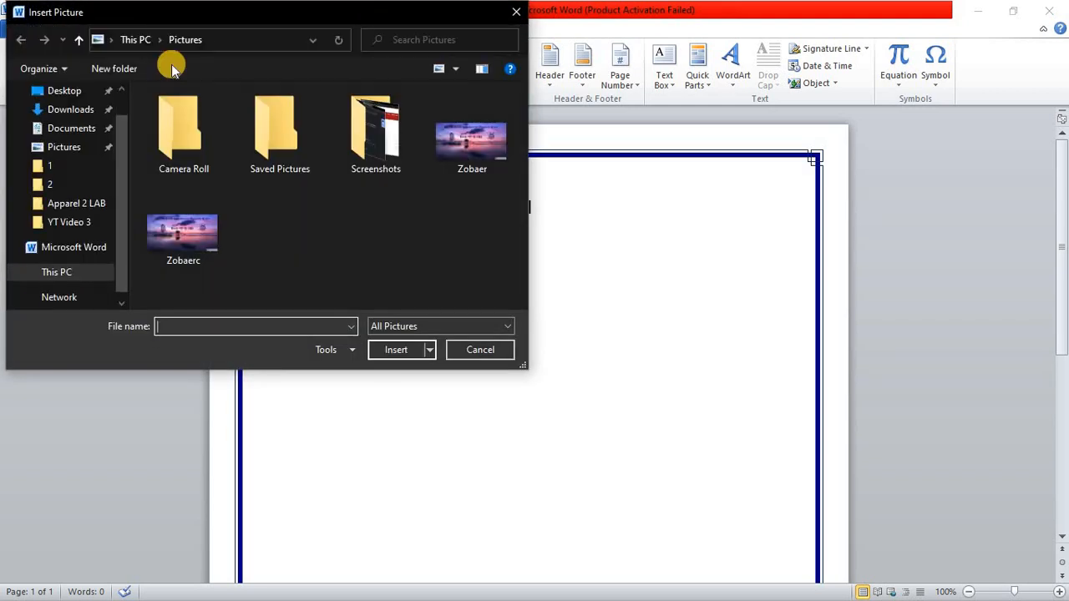
pyautogui.click(76, 134)
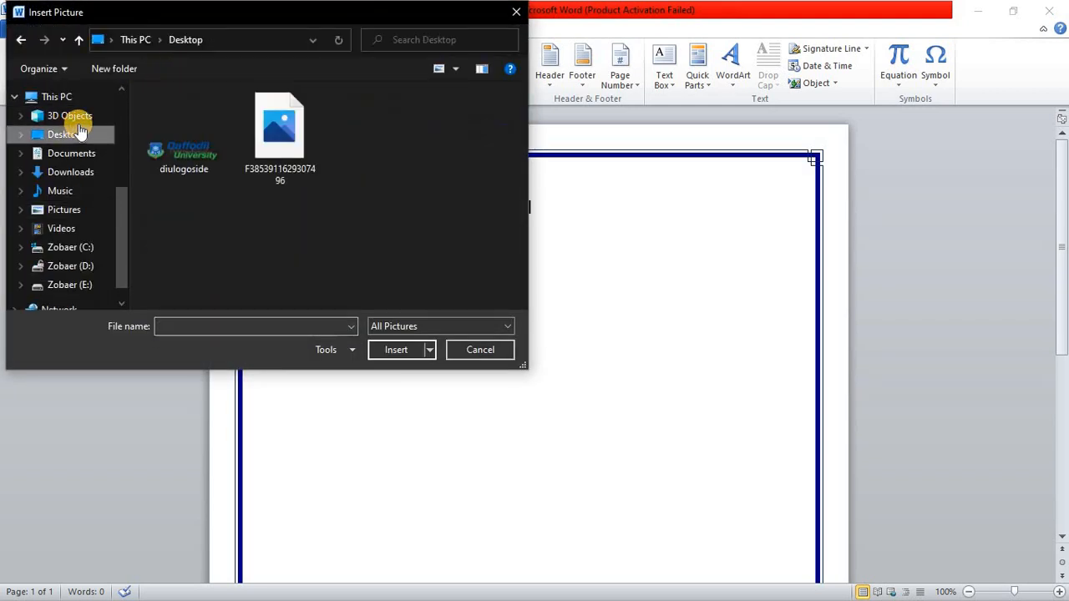
pyautogui.click(179, 143)
pyautogui.click(380, 349)
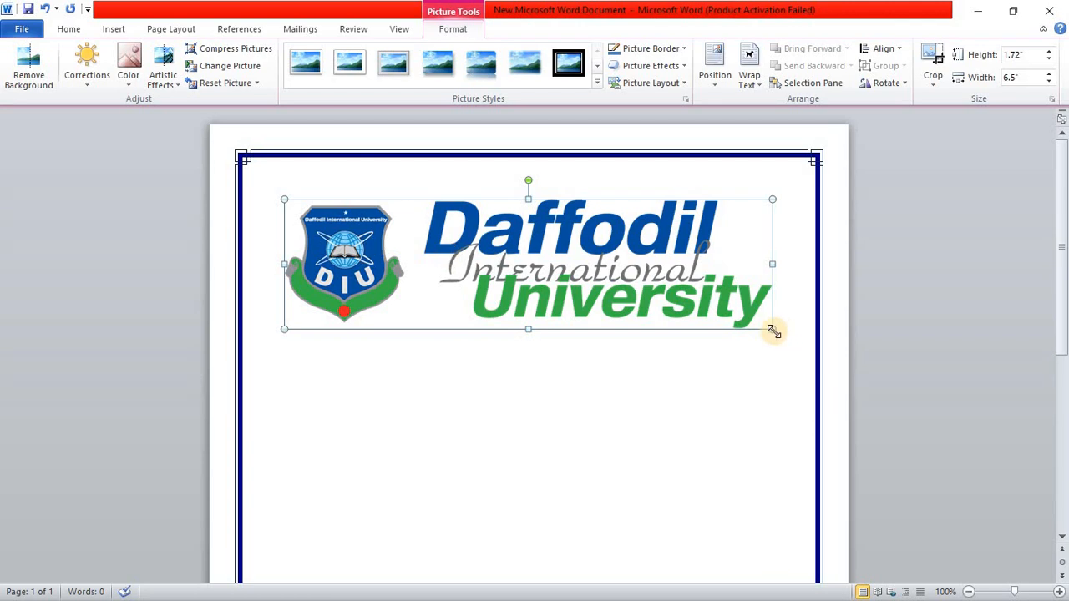
pyautogui.moveTo(772, 330)
pyautogui.mouseDown()
pyautogui.moveTo(787, 339)
pyautogui.moveTo(769, 330)
pyautogui.mouseUp()
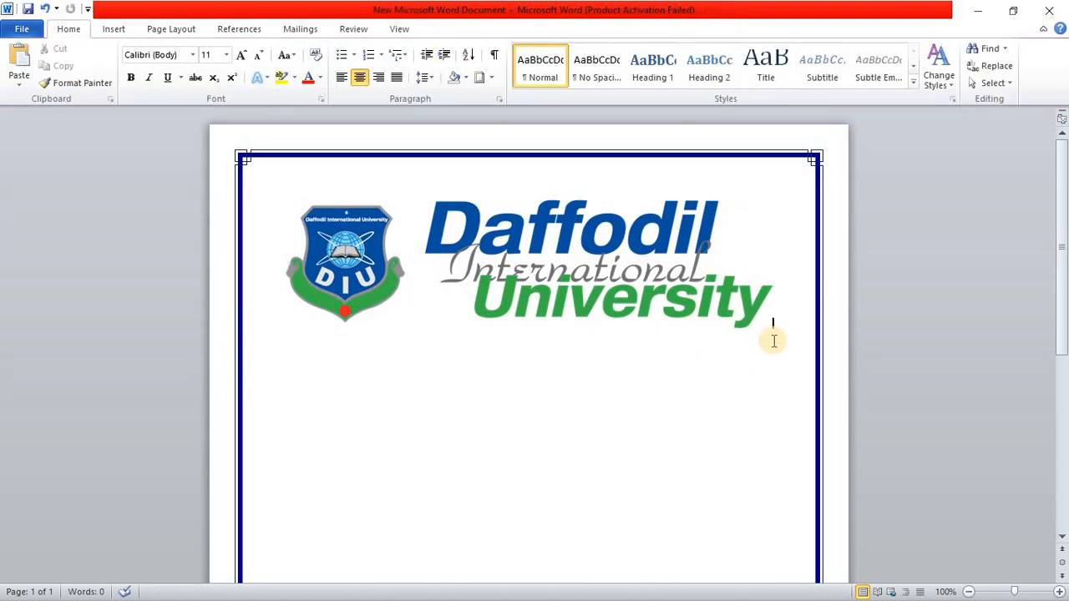
# Step: Add the text "Assignment" on a new line below the university logo
pyautogui.scroll(-1, 773, 340)
pyautogui.press('Return')
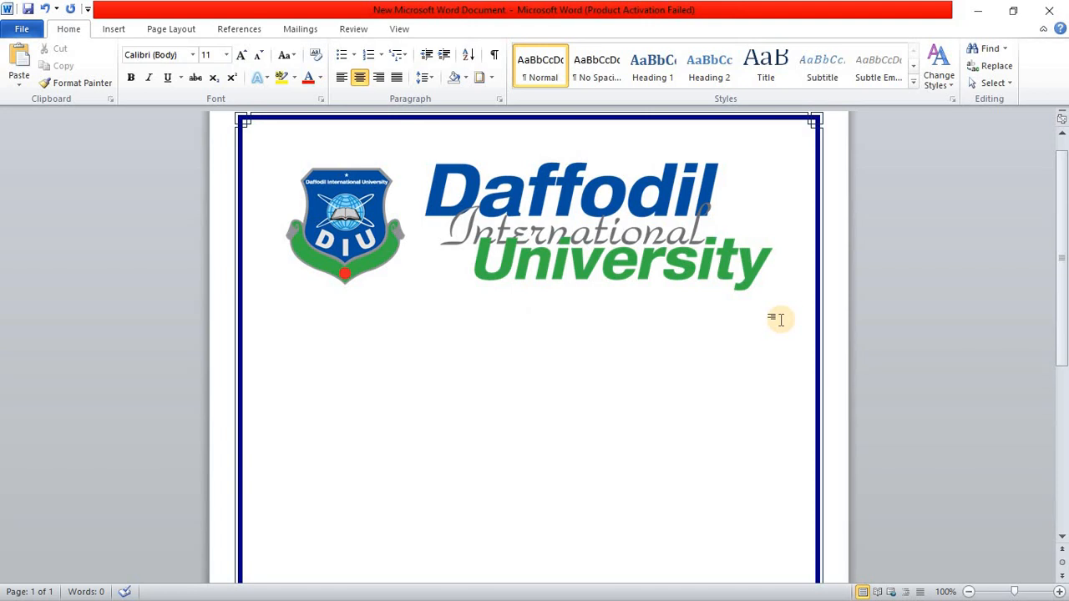
pyautogui.write('Assignment')
# Step: Make the "Assignment" text below the logo bold and set its font size to 22
pyautogui.hotkey('shift', 'Left')
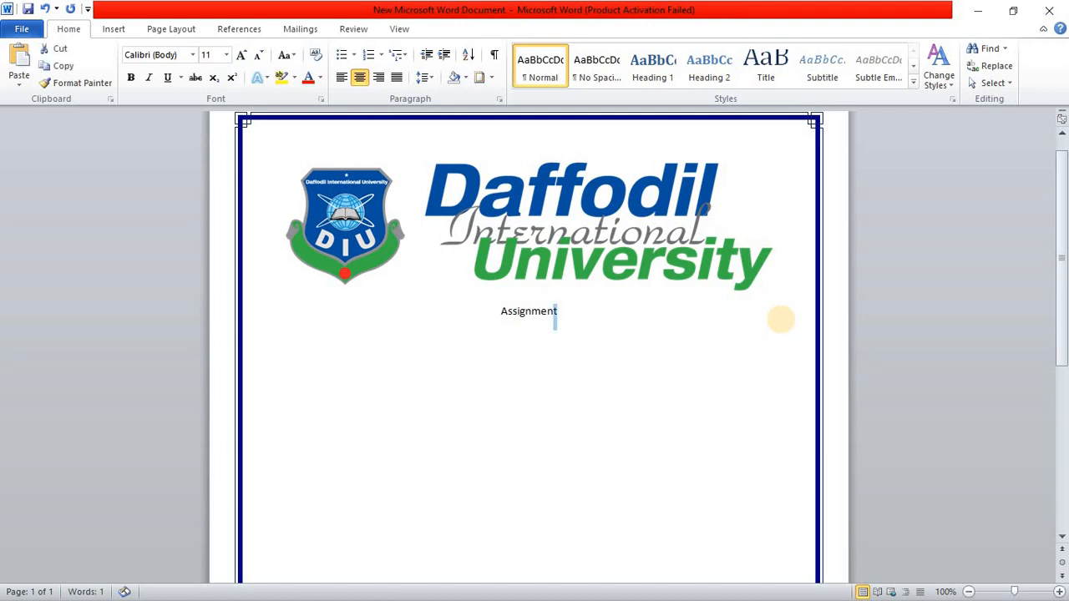
pyautogui.hotkey('shift', 'Left')
pyautogui.hotkey('shift', 'Left')
pyautogui.hotkey('shift', 'Left')
pyautogui.hotkey('shift', 'Left')
pyautogui.hotkey('shift', 'Left')
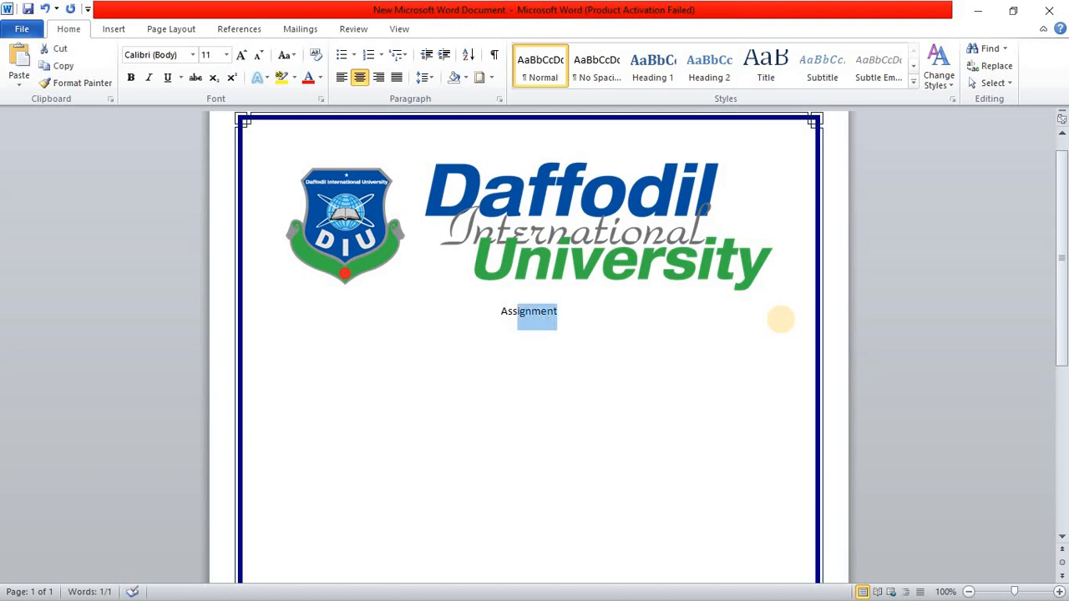
pyautogui.hotkey('ctrl', 'a')
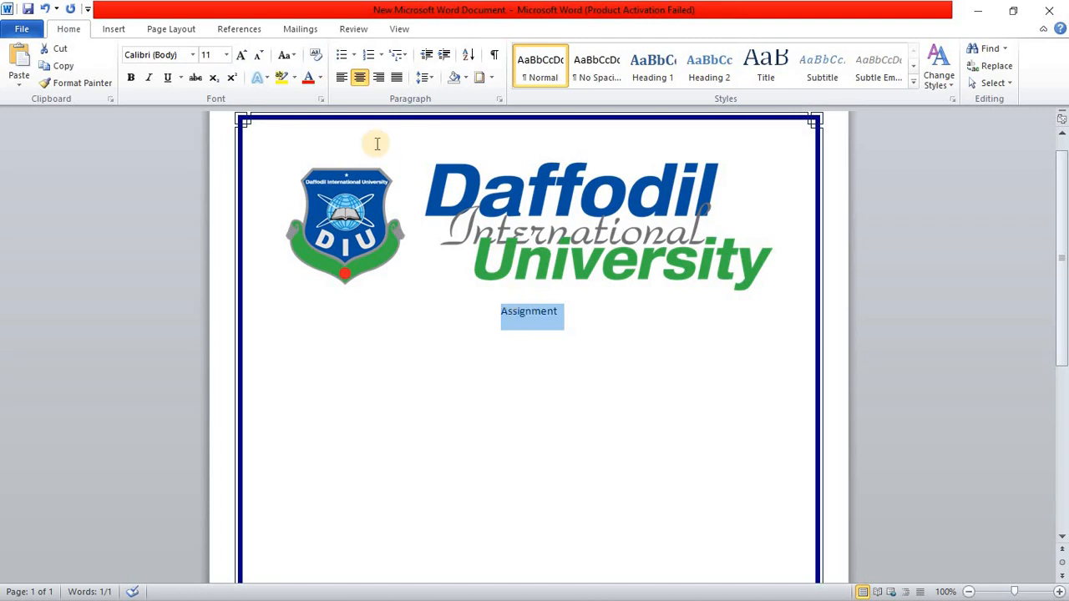
pyautogui.click(134, 80)
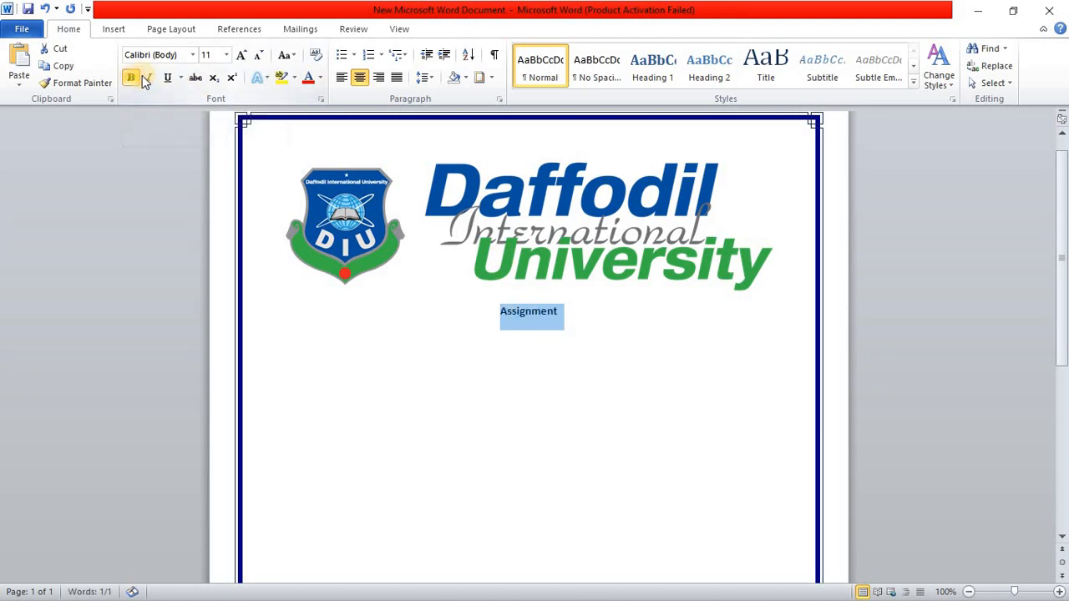
pyautogui.click(226, 55)
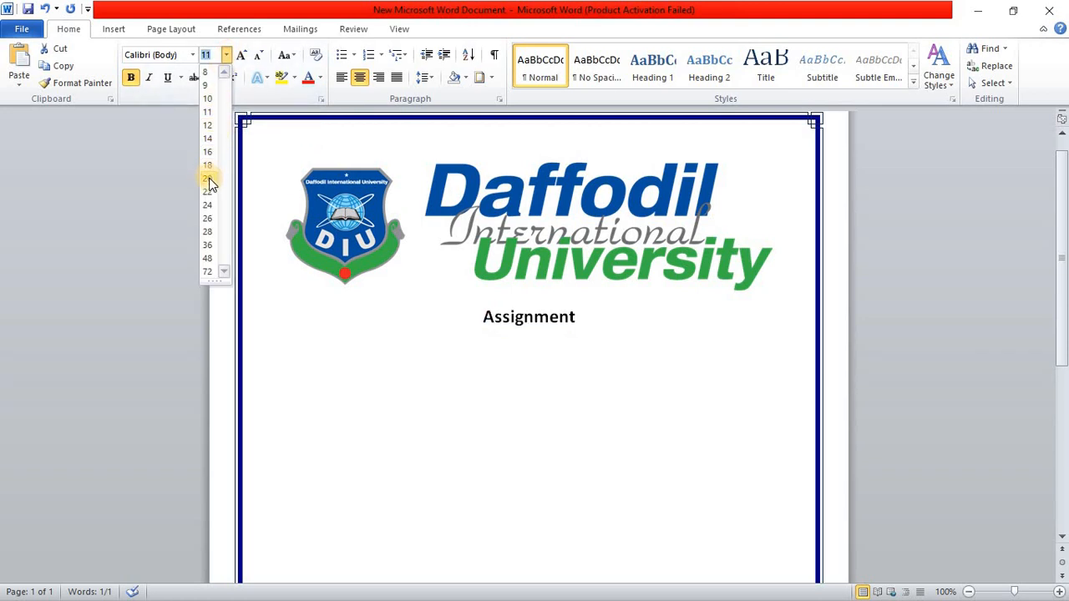
pyautogui.click(208, 192)
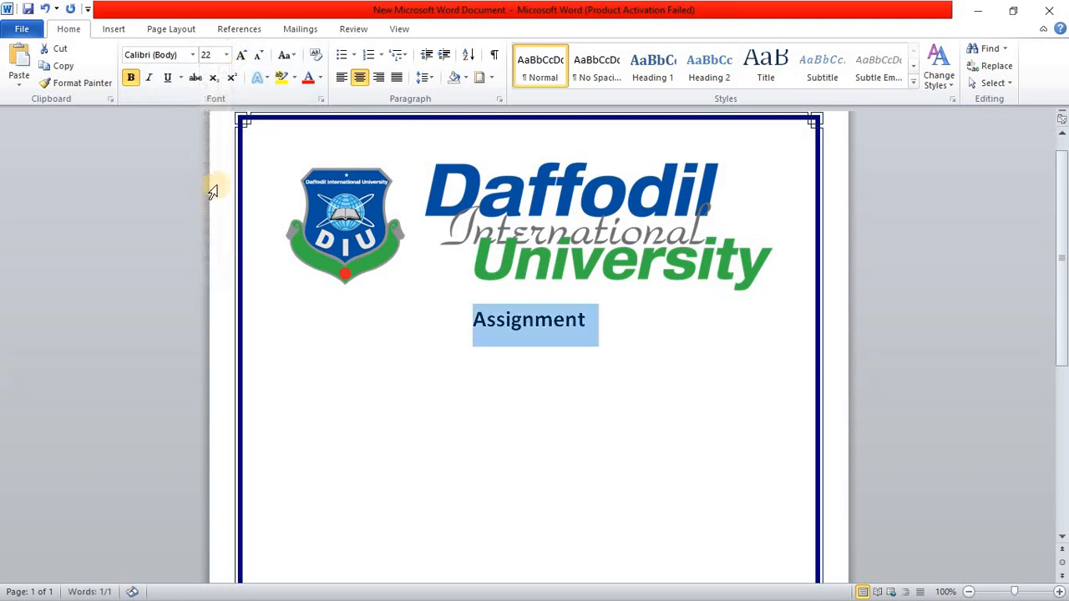
# Step: Set the "Assignment" title in the Algerian font and underline it
pyautogui.click(193, 55)
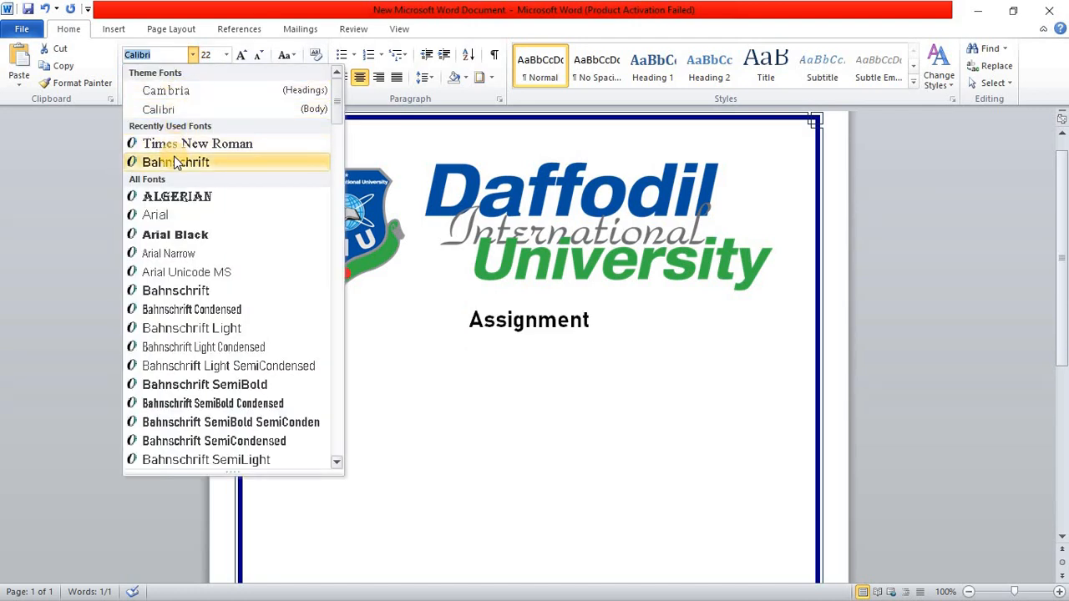
pyautogui.click(185, 201)
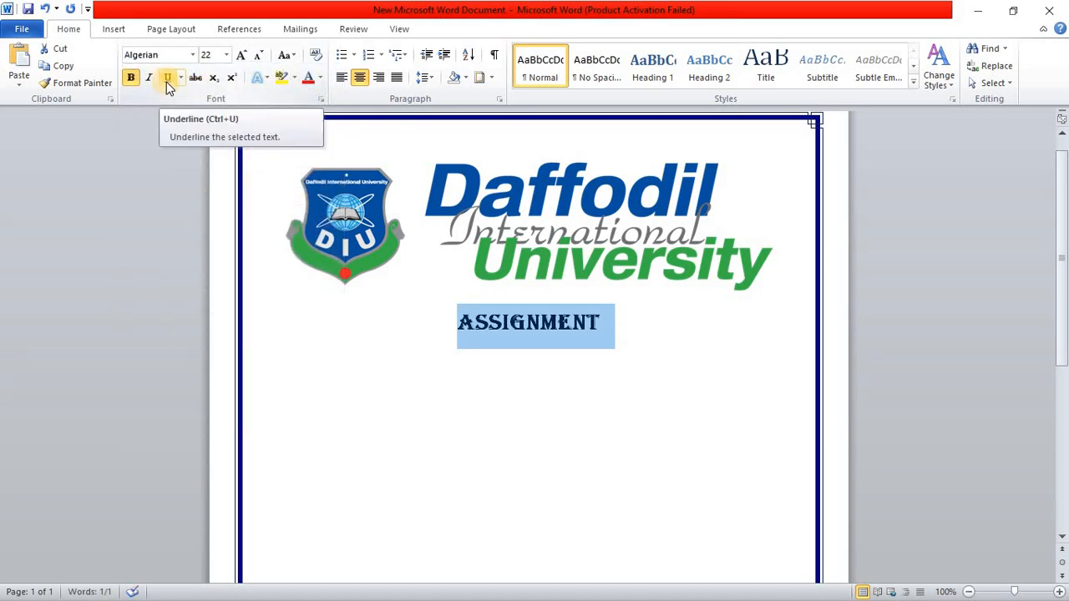
pyautogui.click(169, 84)
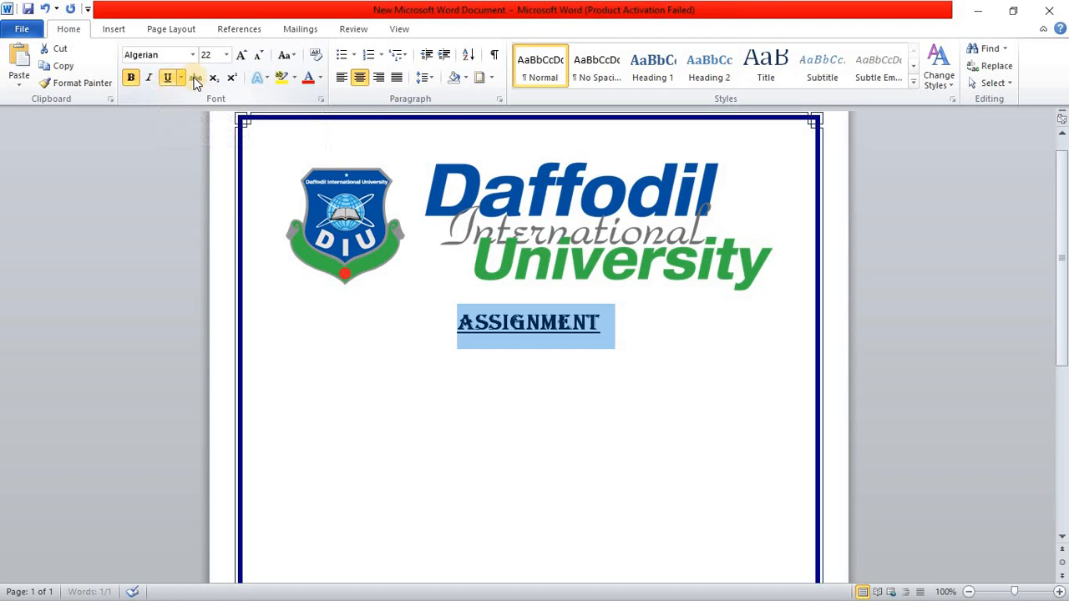
# Step: Keep the "Assignment" title bold and change its font color to the standard light blue
pyautogui.click(319, 77)
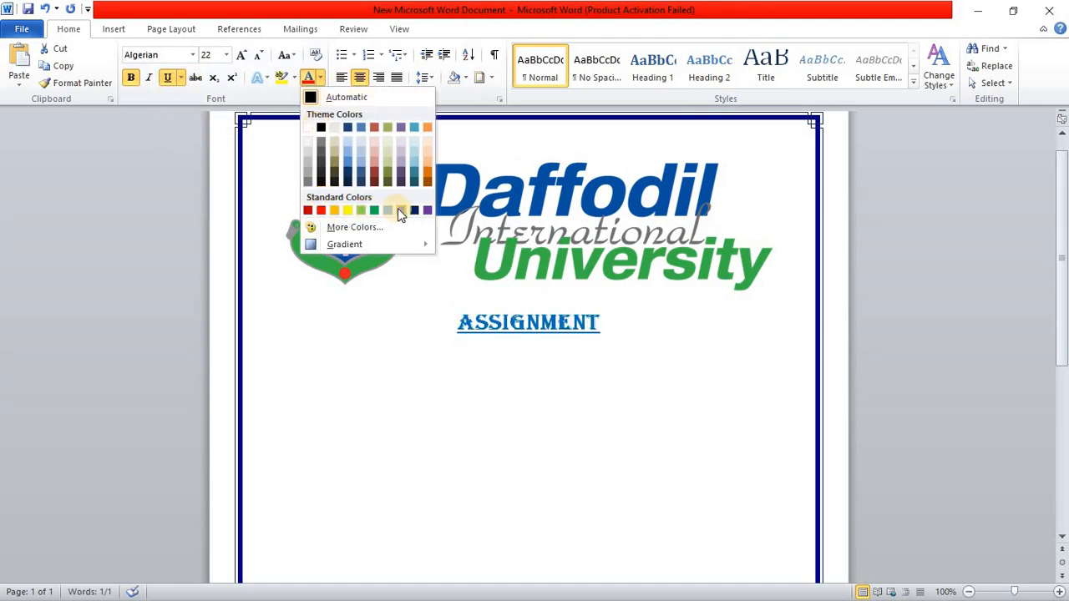
pyautogui.click(334, 96)
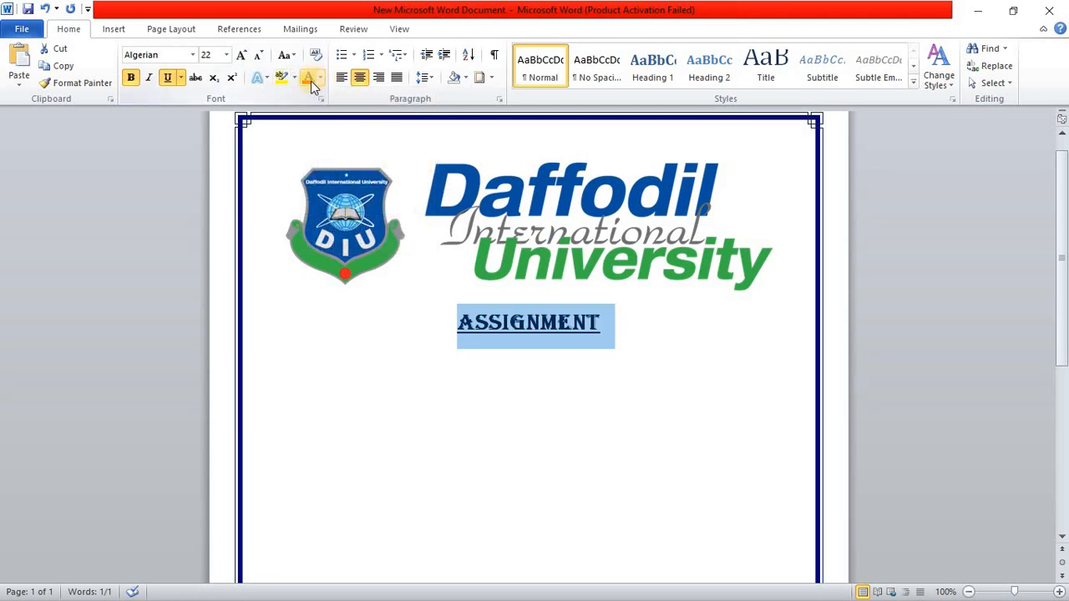
pyautogui.click(131, 80)
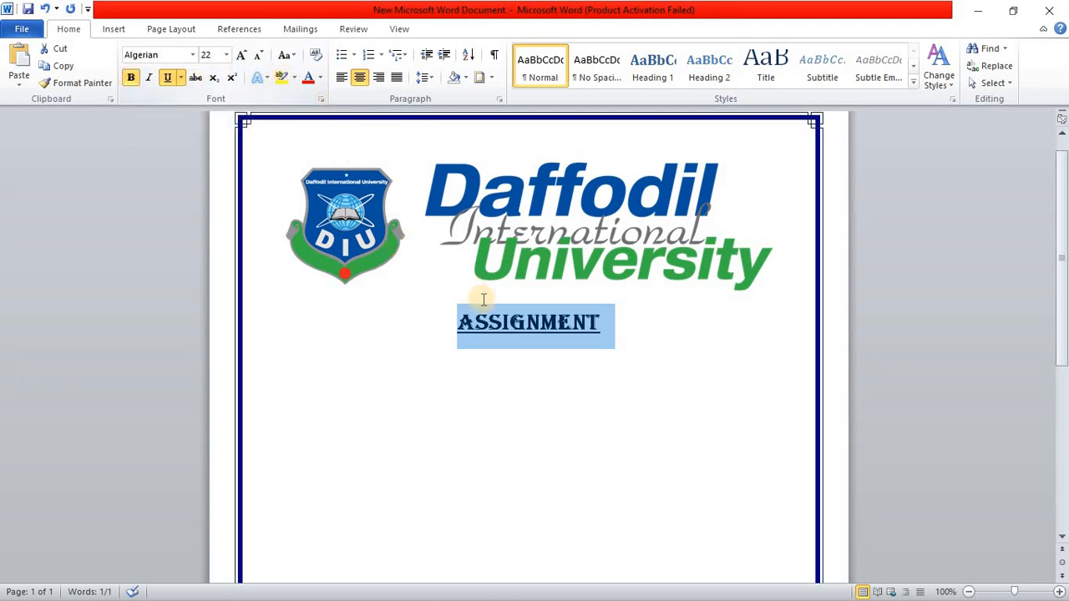
pyautogui.click(323, 77)
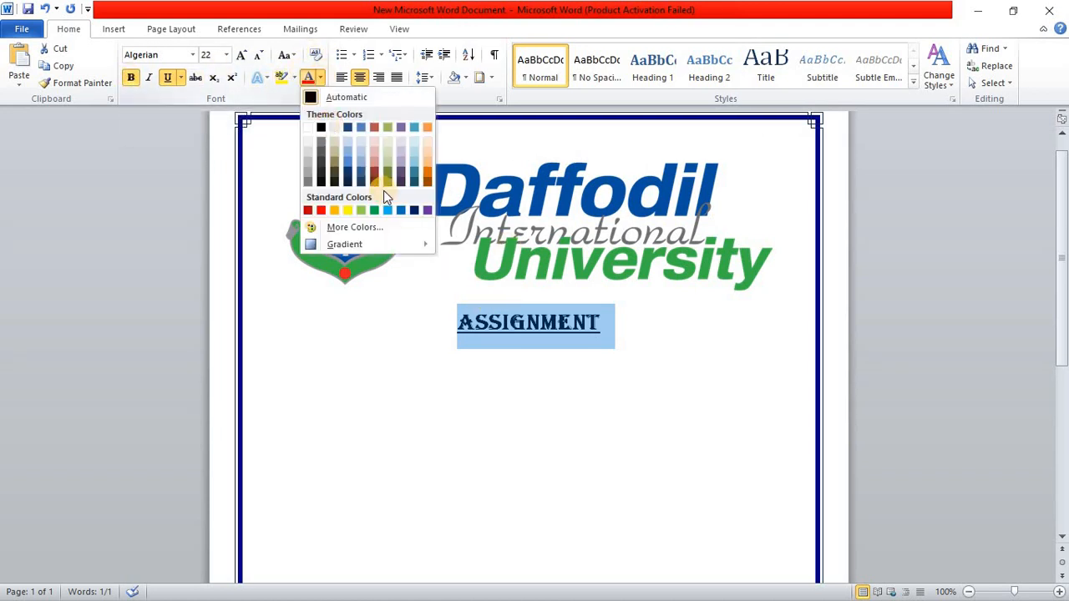
pyautogui.click(388, 210)
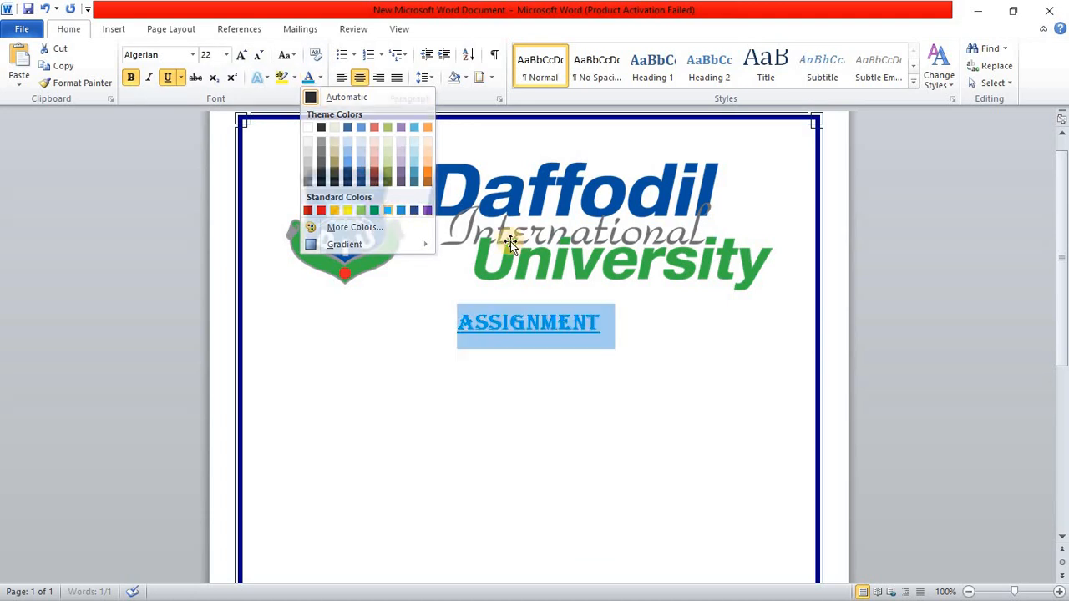
# Step: Below the title, add the lines "COURSE CODE" and "COURSE TITLE" without bold or underline
pyautogui.click(606, 316)
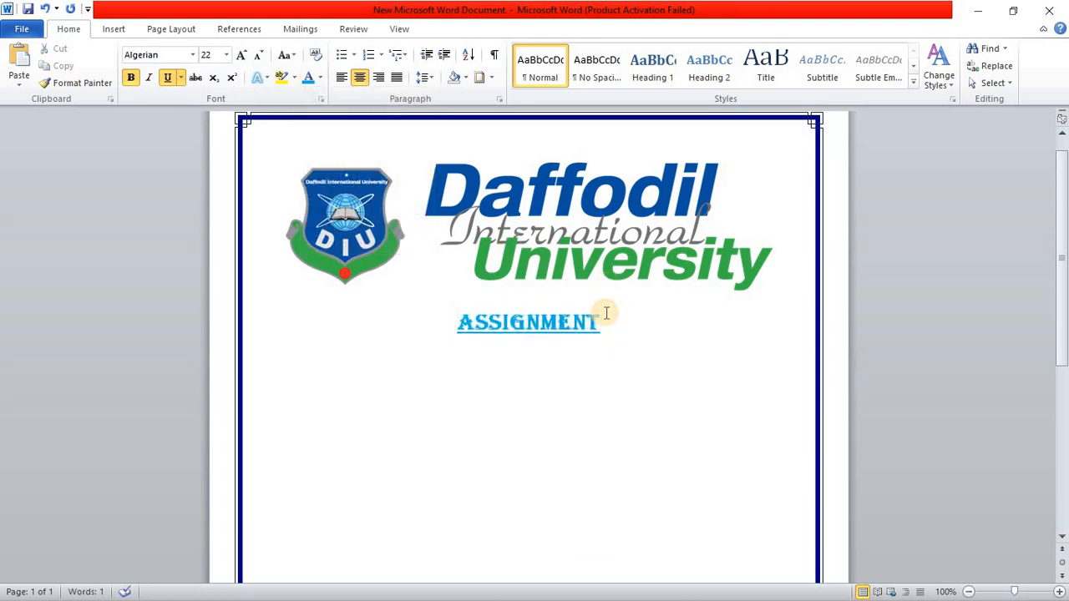
pyautogui.press('Return')
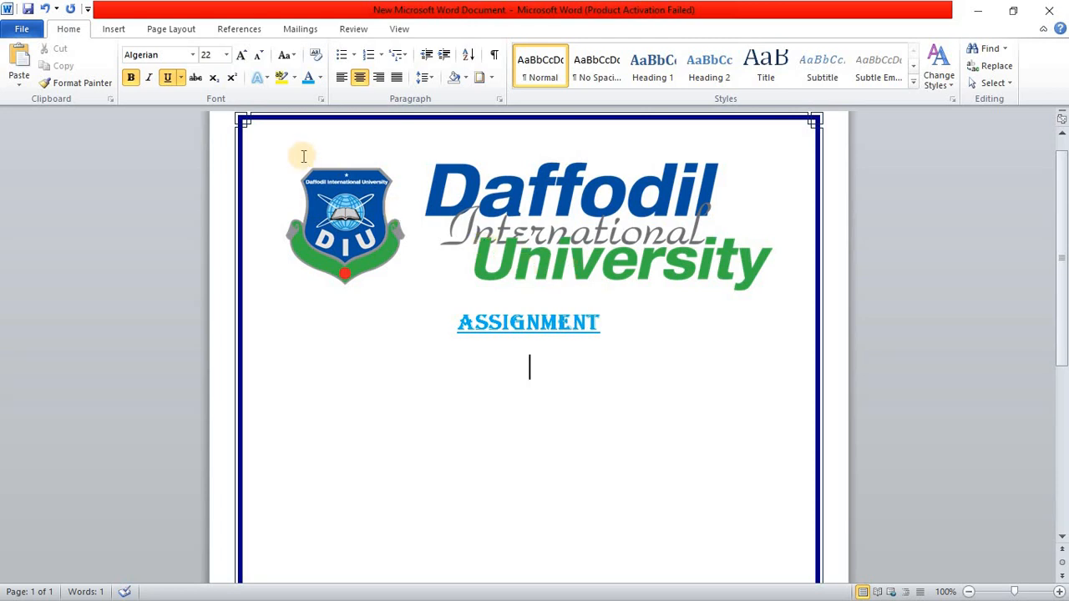
pyautogui.click(167, 76)
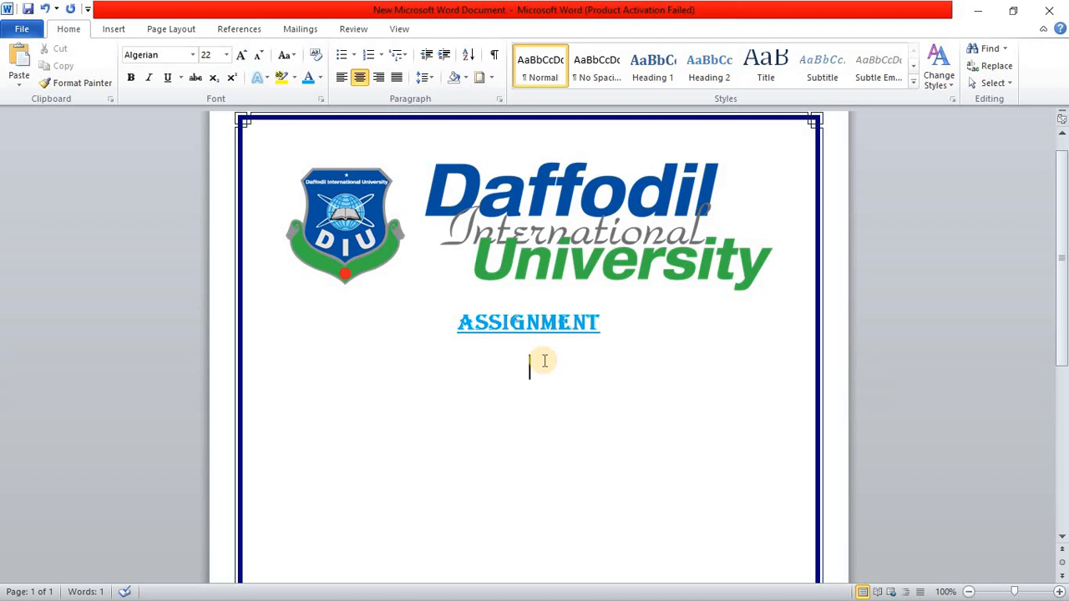
pyautogui.write('COURS')
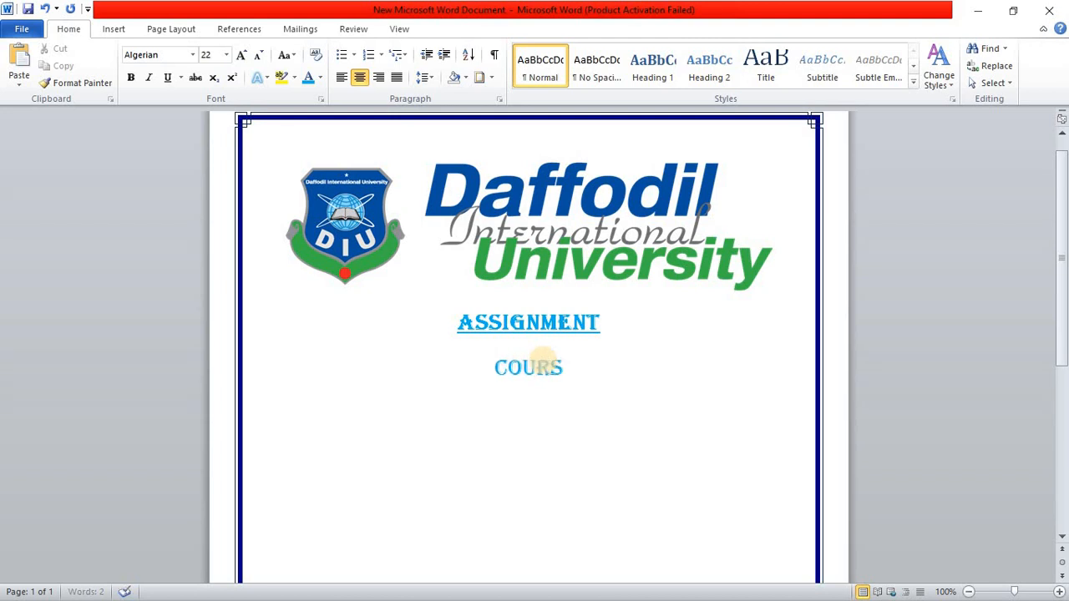
pyautogui.write('E CODE ')
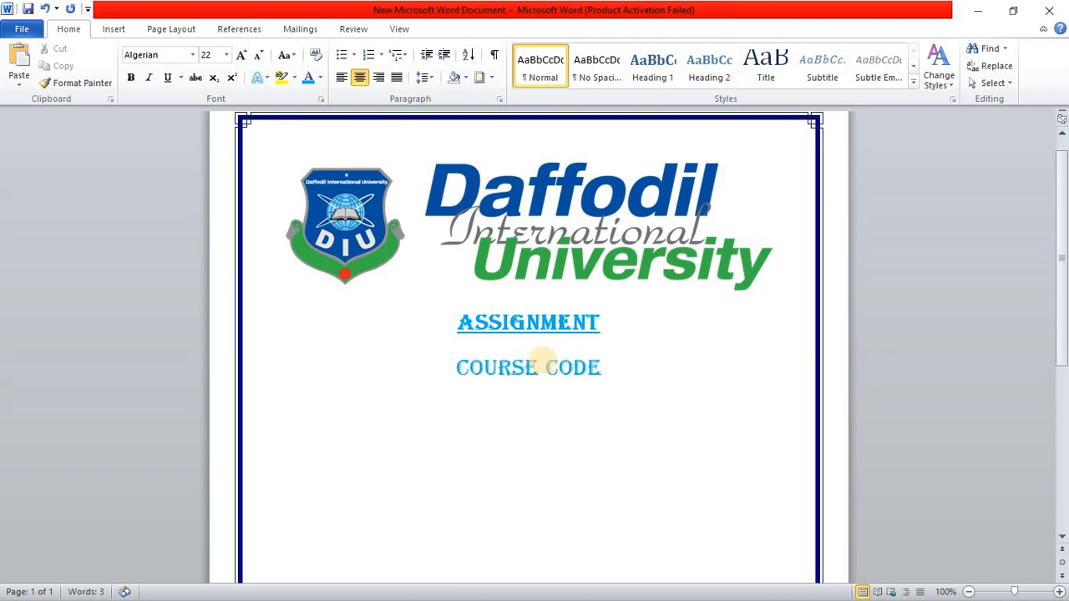
pyautogui.write('COURS')
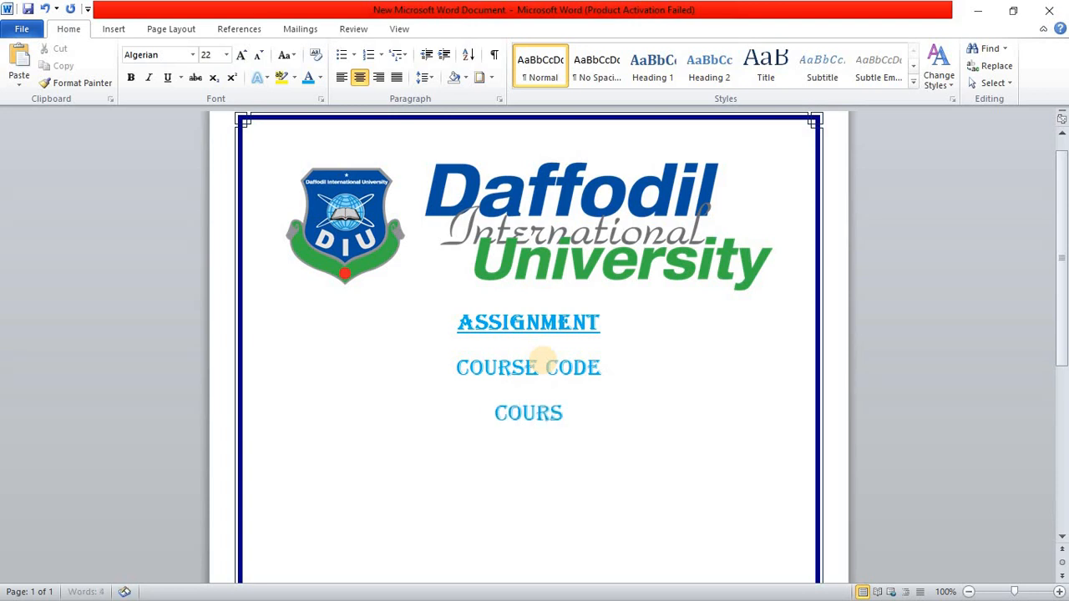
pyautogui.write('E TITLE ')
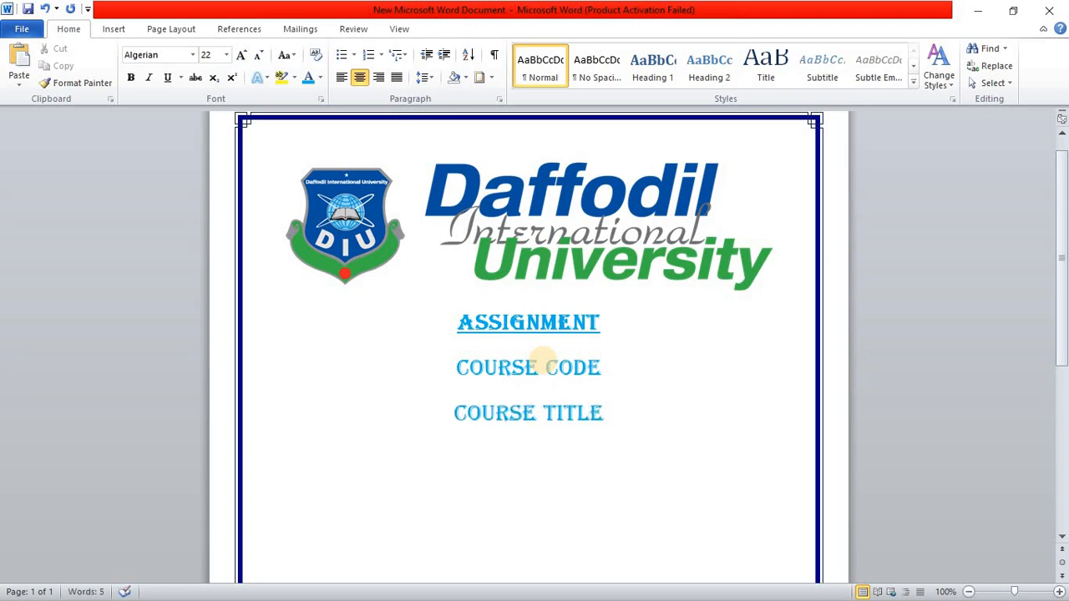
pyautogui.write('SUBMITTED TO')
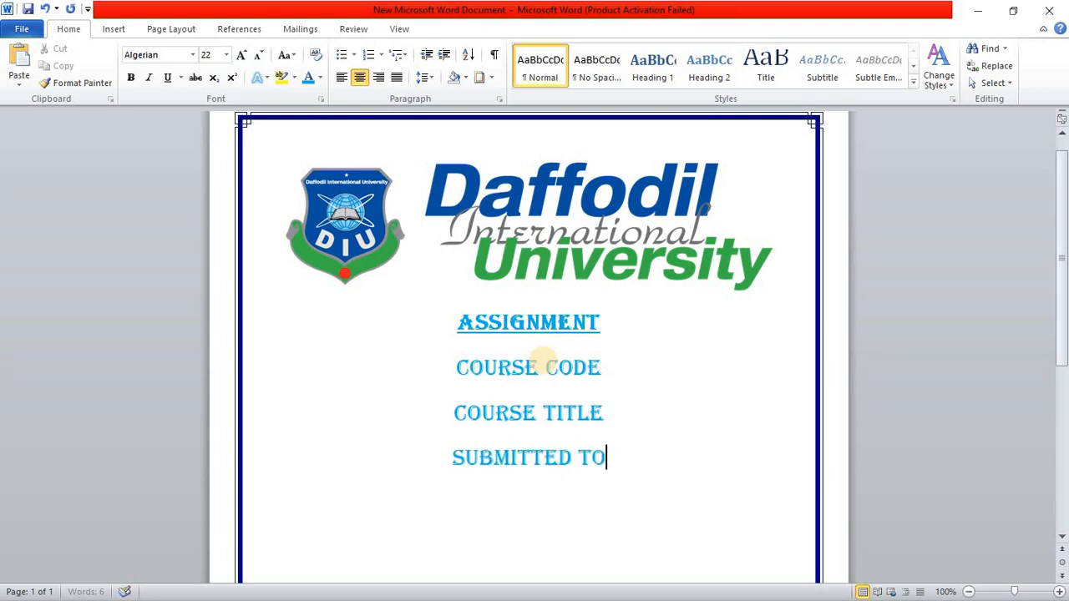
# Step: Add the lines "SUBMITTED TO" and "SUBMITTED BY" below the course title line
pyautogui.press('Return')
pyautogui.write('SUBMITTED')
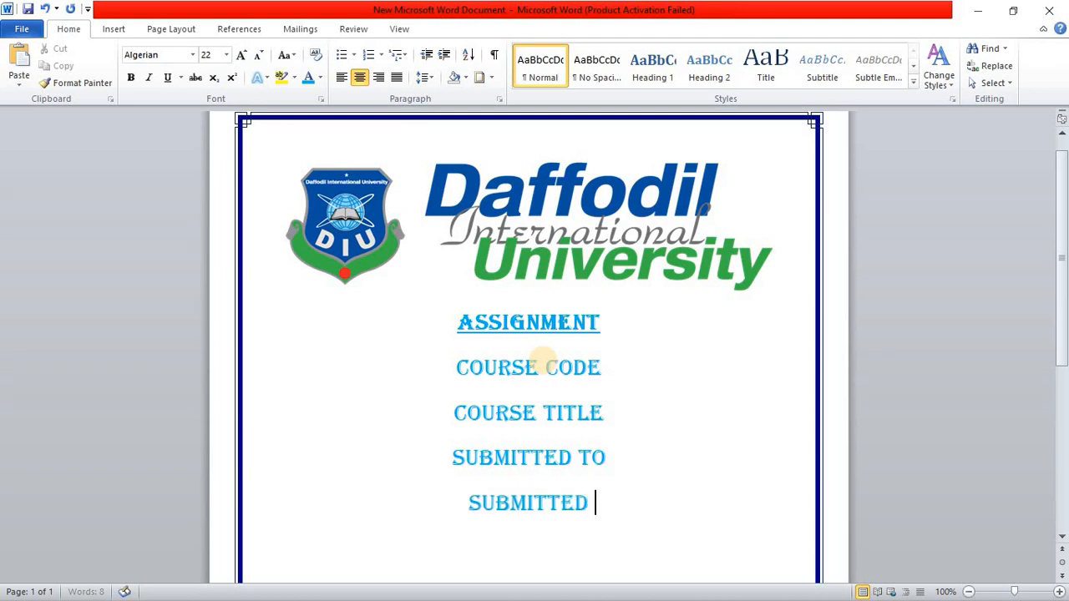
pyautogui.write(' BY')
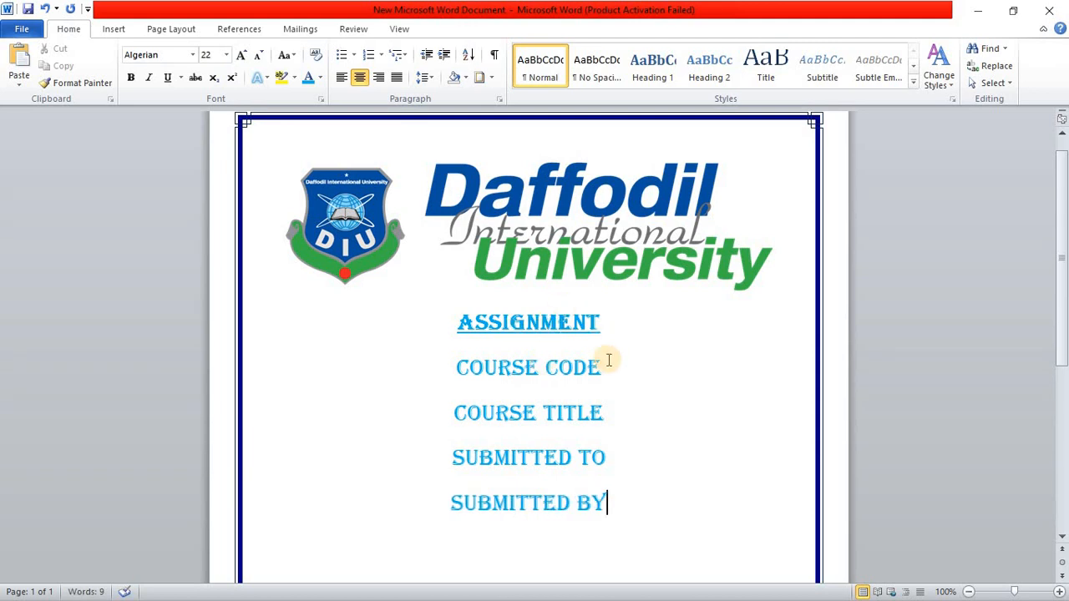
# Step: Append a hyphen to the "COURSE CODE" and "COURSE TITLE" labels
pyautogui.click(610, 363)
pyautogui.write('-')
pyautogui.click(604, 412)
pyautogui.write('-')
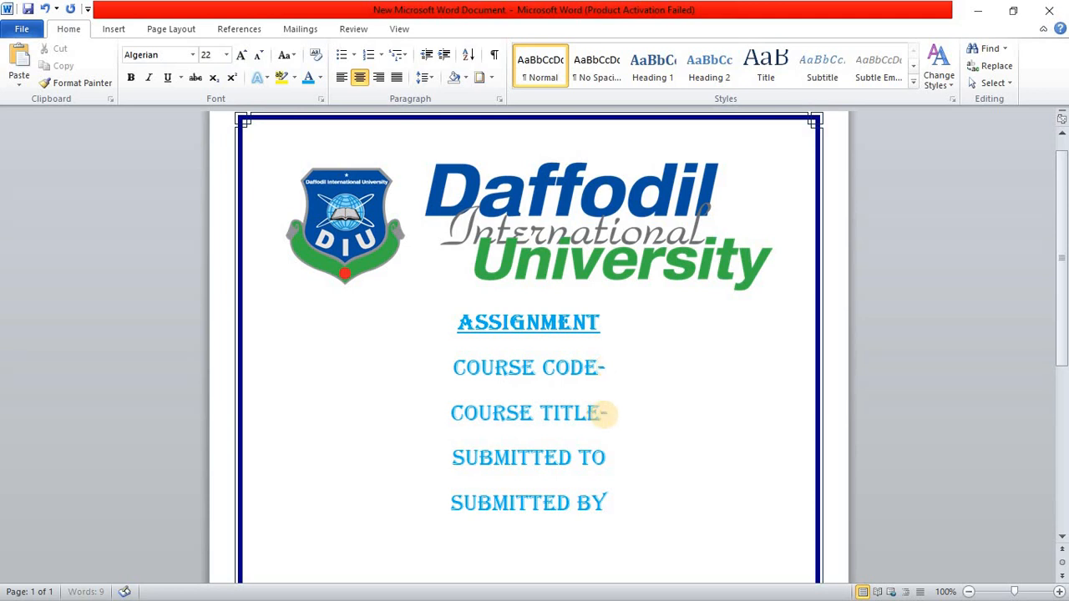
# Step: Enter CSE123 after the course code label
pyautogui.click(630, 364)
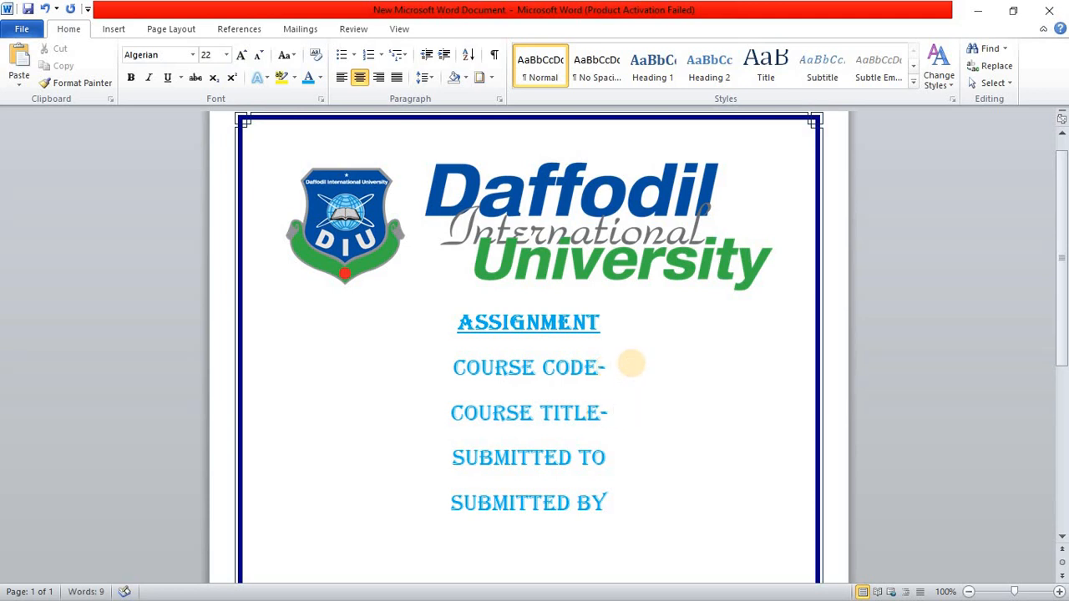
pyautogui.write('CSE1')
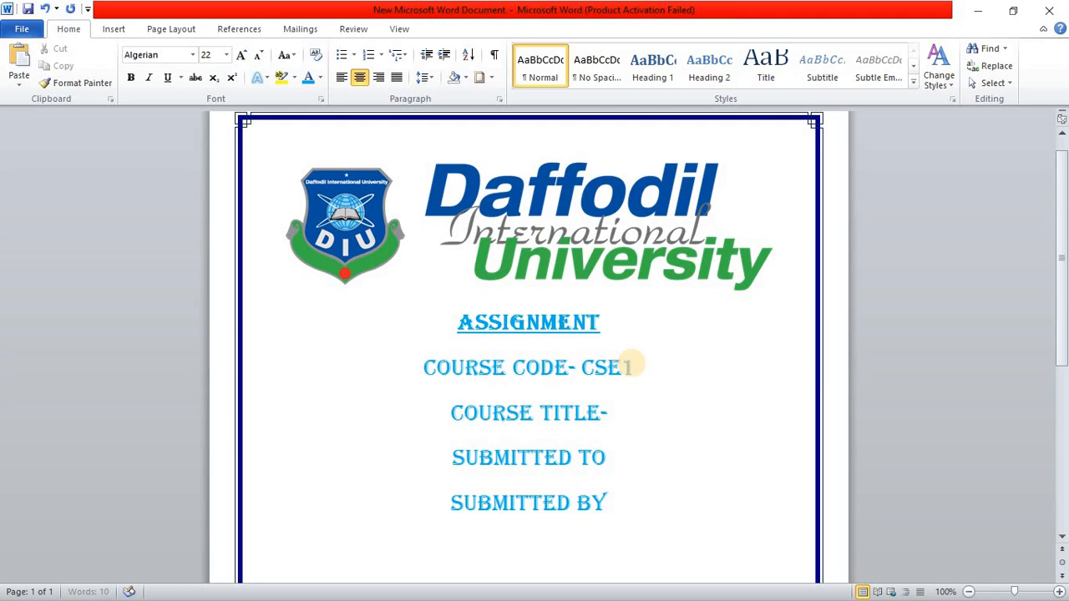
pyautogui.write('23')
# Step: Enter "COMPUTER ETC" after the course title label
pyautogui.click(668, 420)
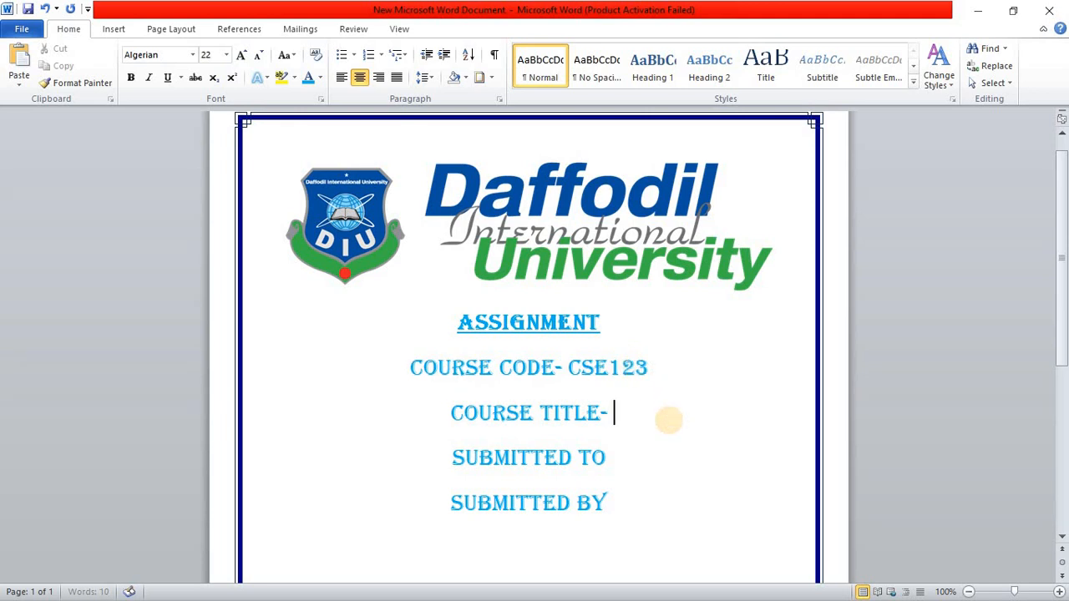
pyautogui.write('CO,MPU')
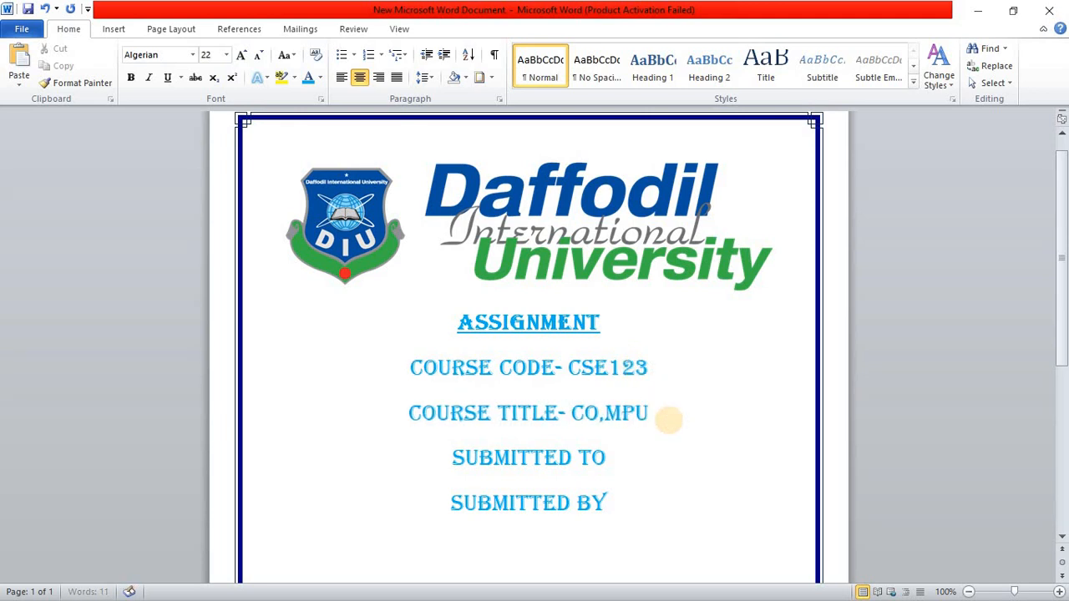
pyautogui.write('ER')
pyautogui.press('BackSpace')
pyautogui.press('BackSpace')
pyautogui.press('BackSpace')
pyautogui.press('BackSpace')
pyautogui.press('BackSpace')
pyautogui.press('BackSpace')
pyautogui.press('BackSpace')
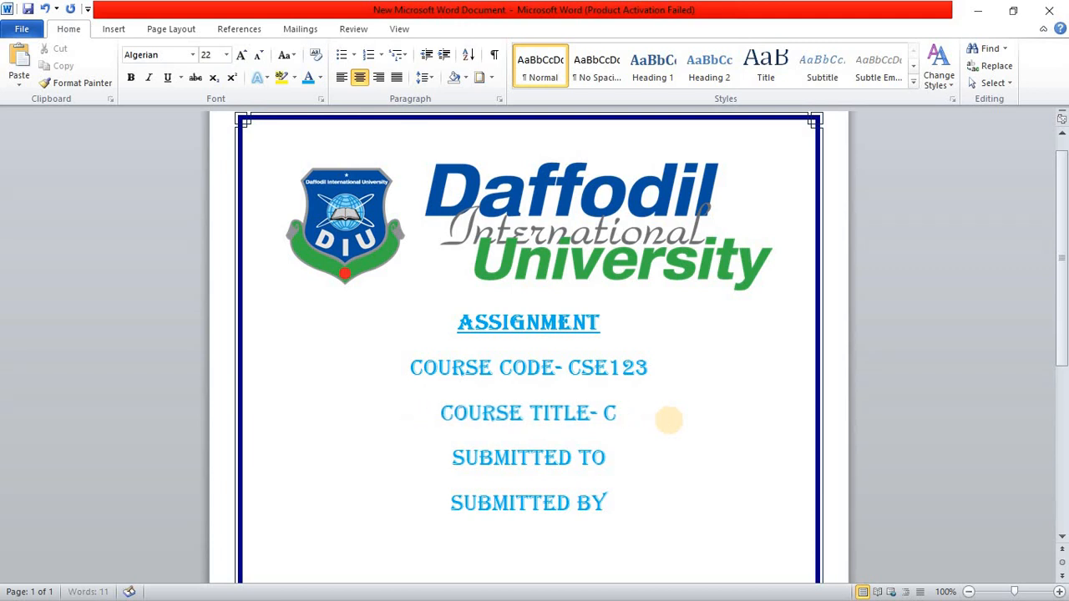
pyautogui.write('OMP')
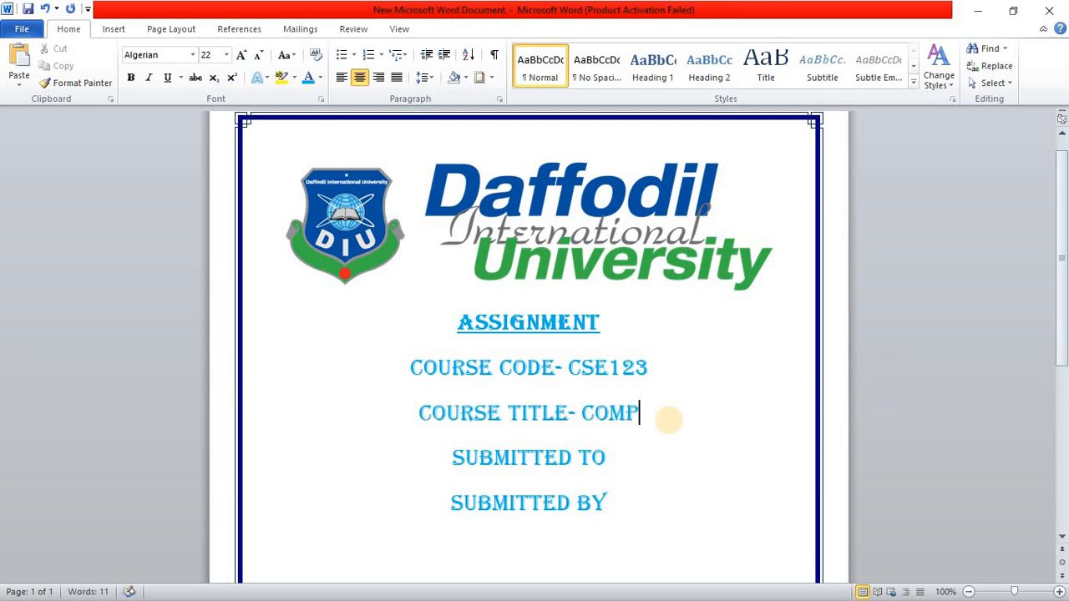
pyautogui.write('UTER ETC')
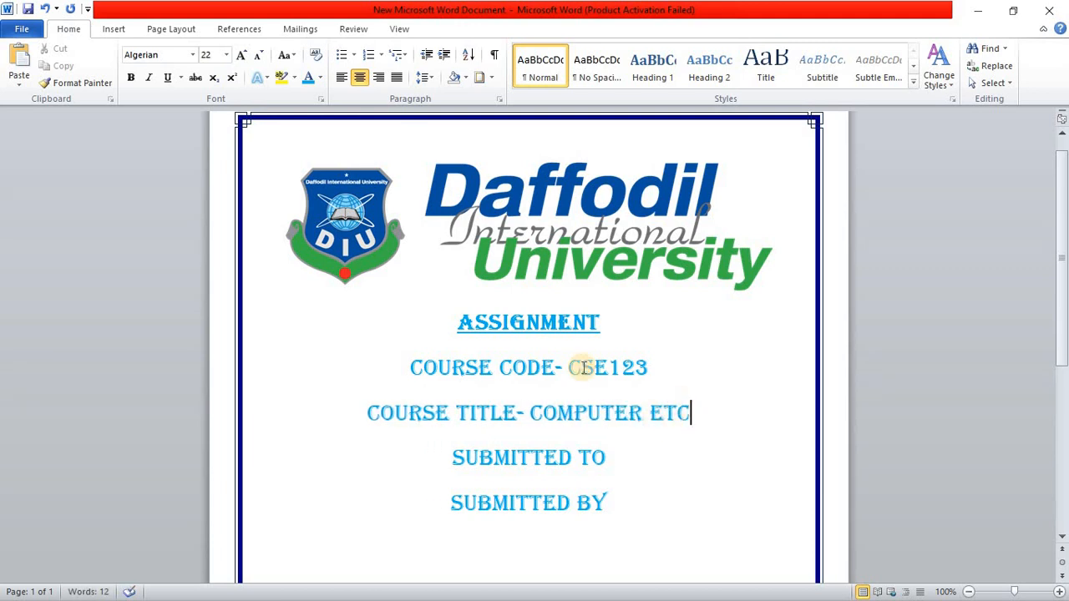
# Step: Change the font of the course code value CSE123 to Calibri (Body)
pyautogui.moveTo(571, 368); pyautogui.dragTo(632, 369)
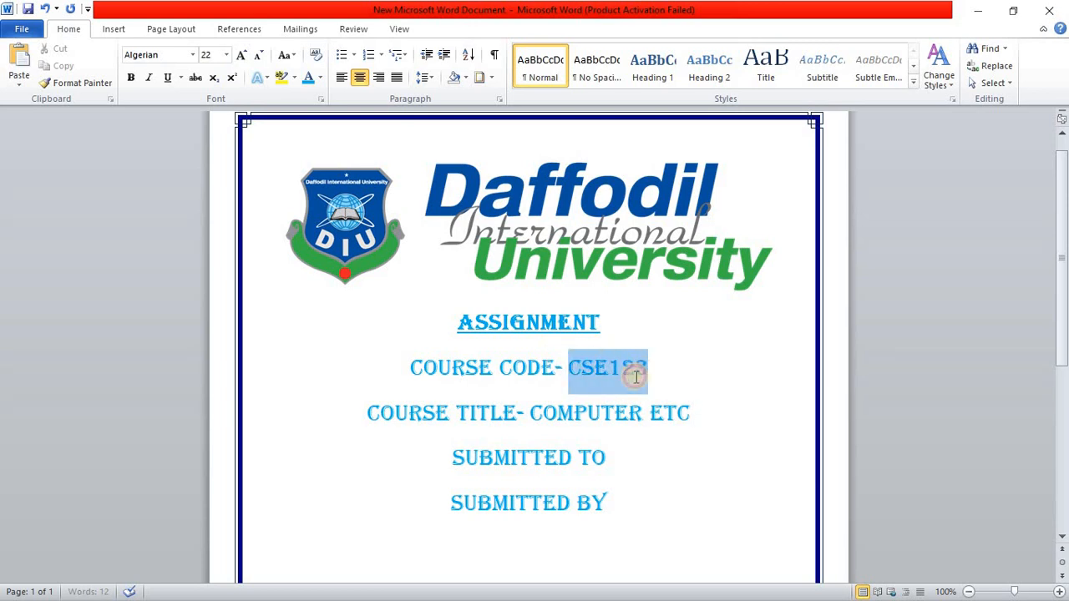
pyautogui.click(192, 55)
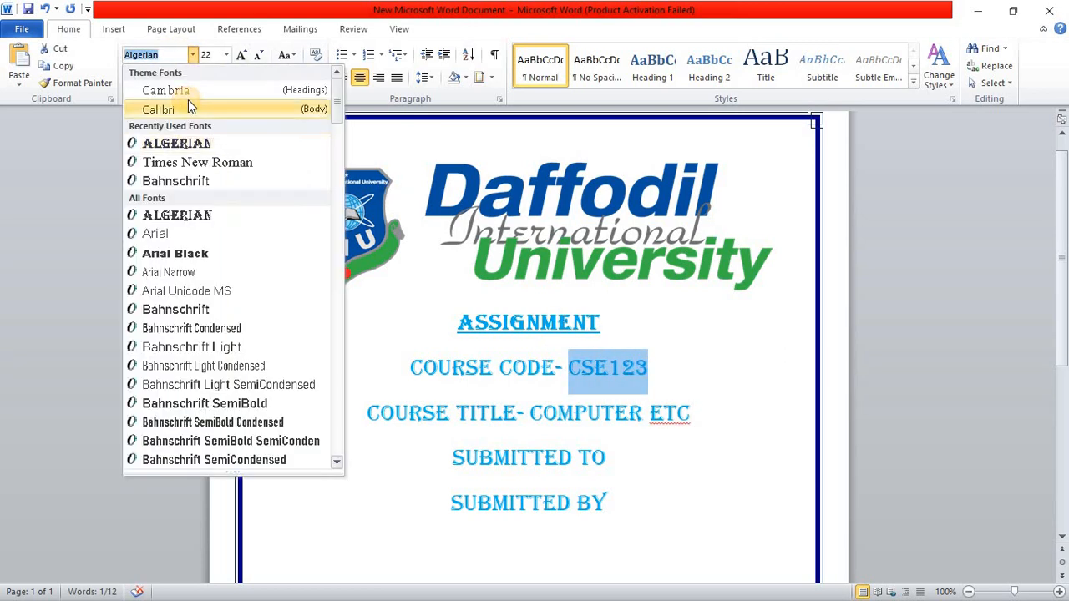
pyautogui.click(188, 99)
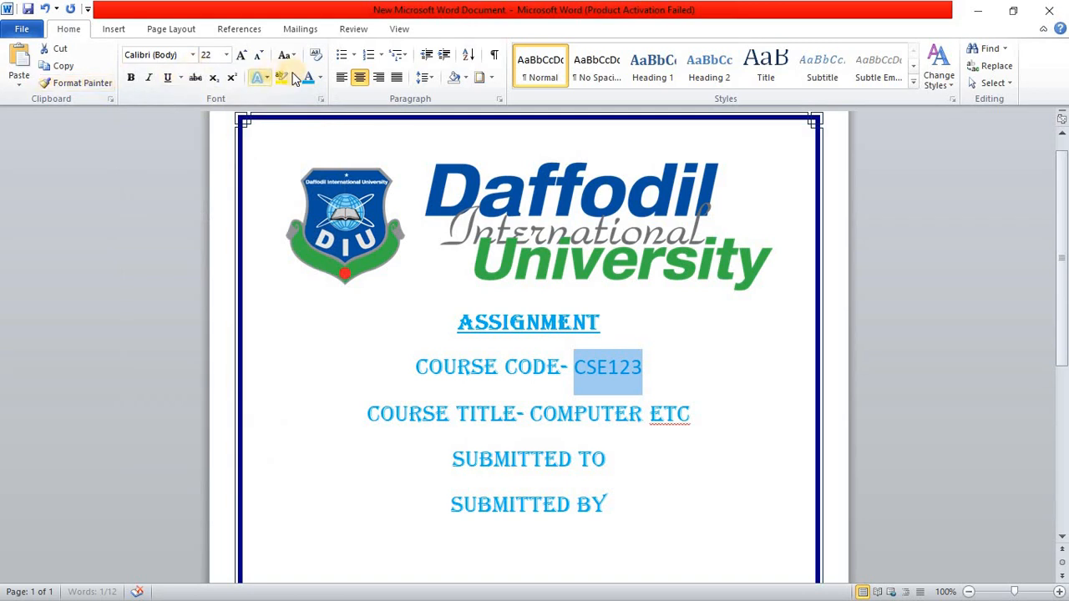
# Step: Change the font color of the course code value to black
pyautogui.click(320, 77)
pyautogui.click(321, 126)
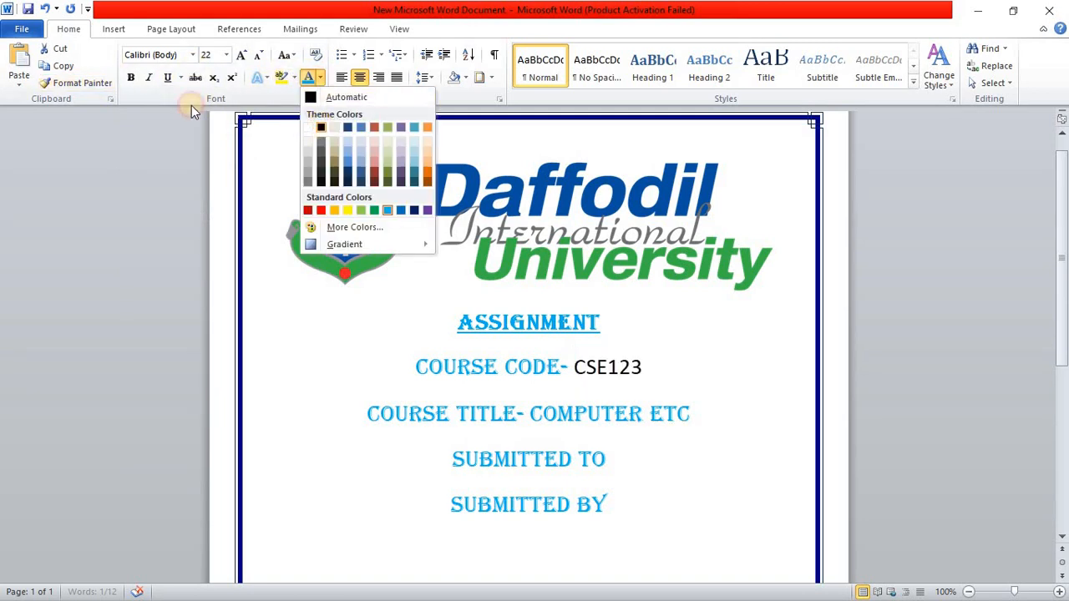
# Step: Format the course title value in black Calibri (Body) and shorten it to "Computer et"
pyautogui.moveTo(689, 414); pyautogui.dragTo(531, 413)
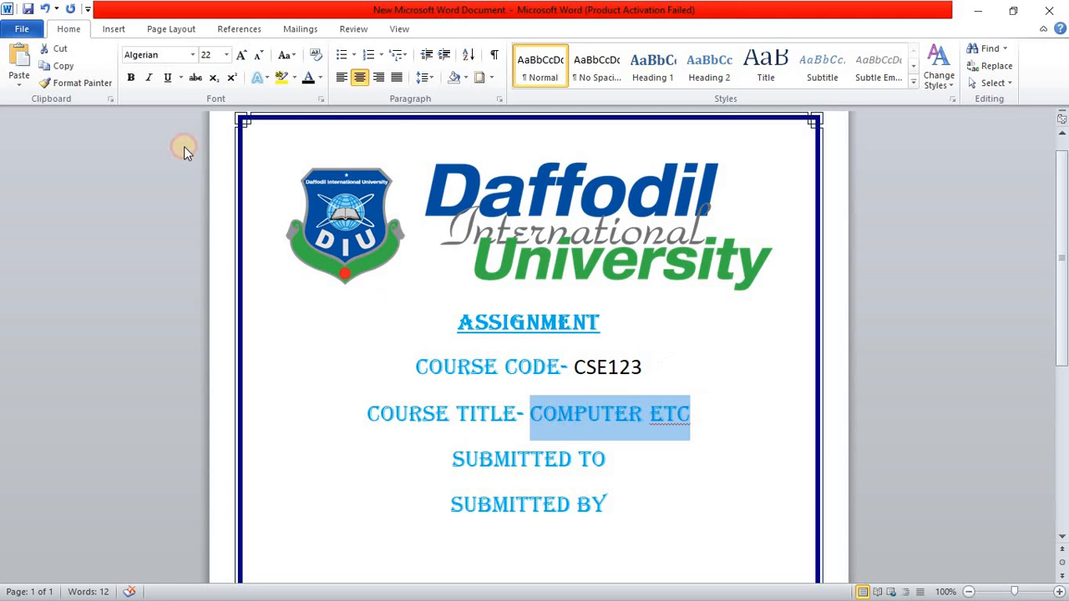
pyautogui.click(307, 78)
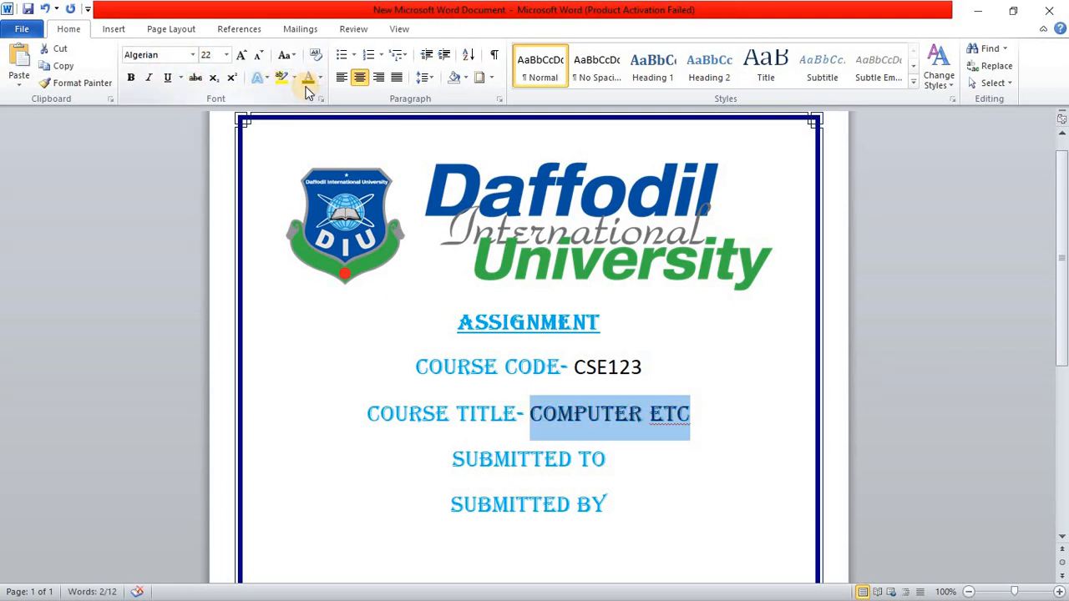
pyautogui.click(192, 54)
pyautogui.click(198, 107)
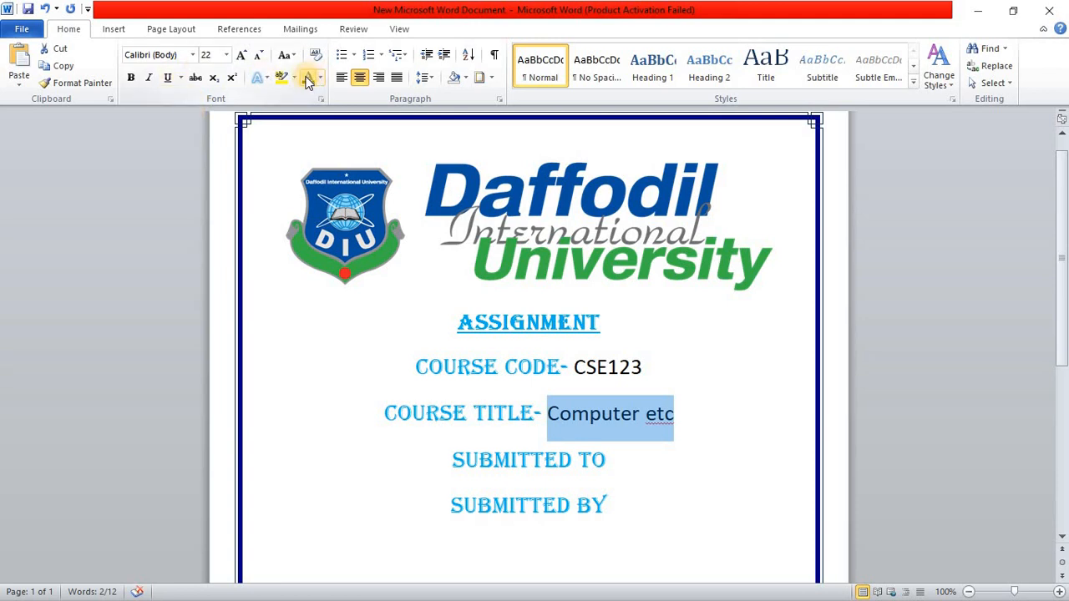
pyautogui.click(678, 413)
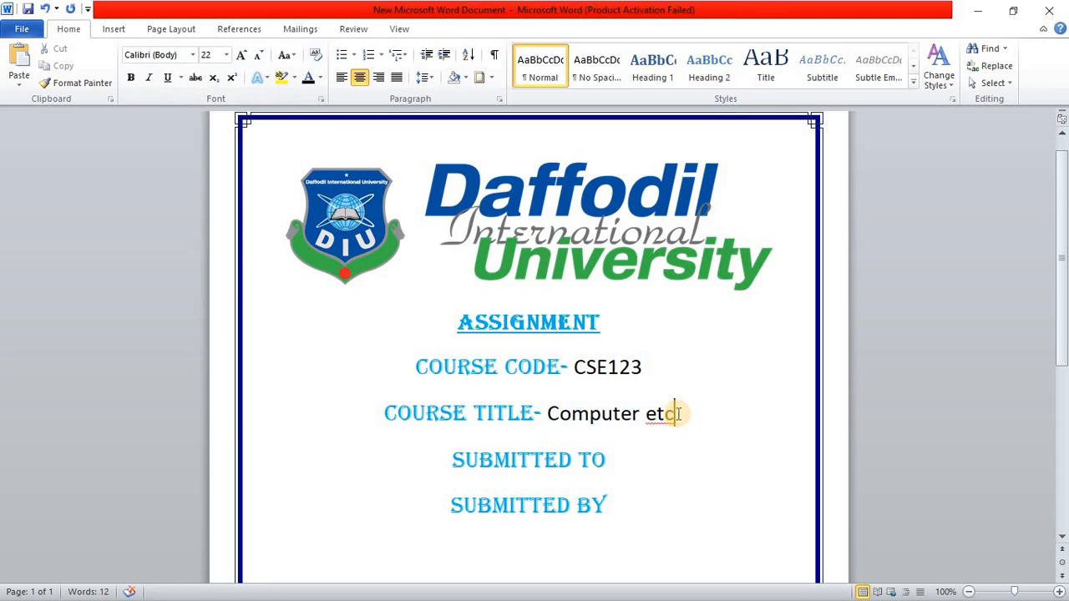
pyautogui.press('BackSpace')
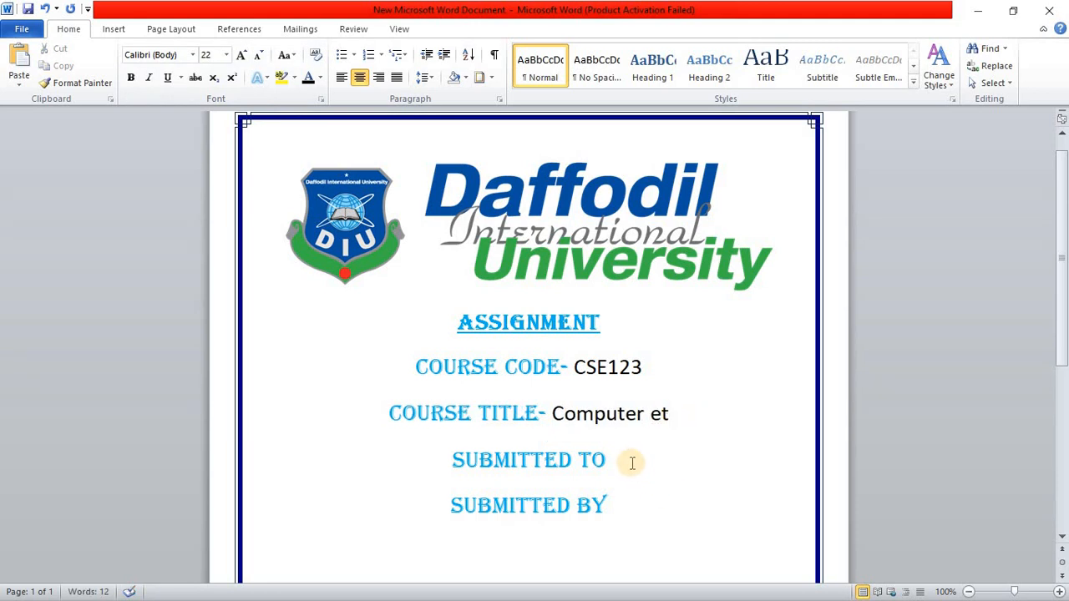
# Step: Add a new line below "SUBMITTED TO" with the recipient's title and name
pyautogui.click(622, 455)
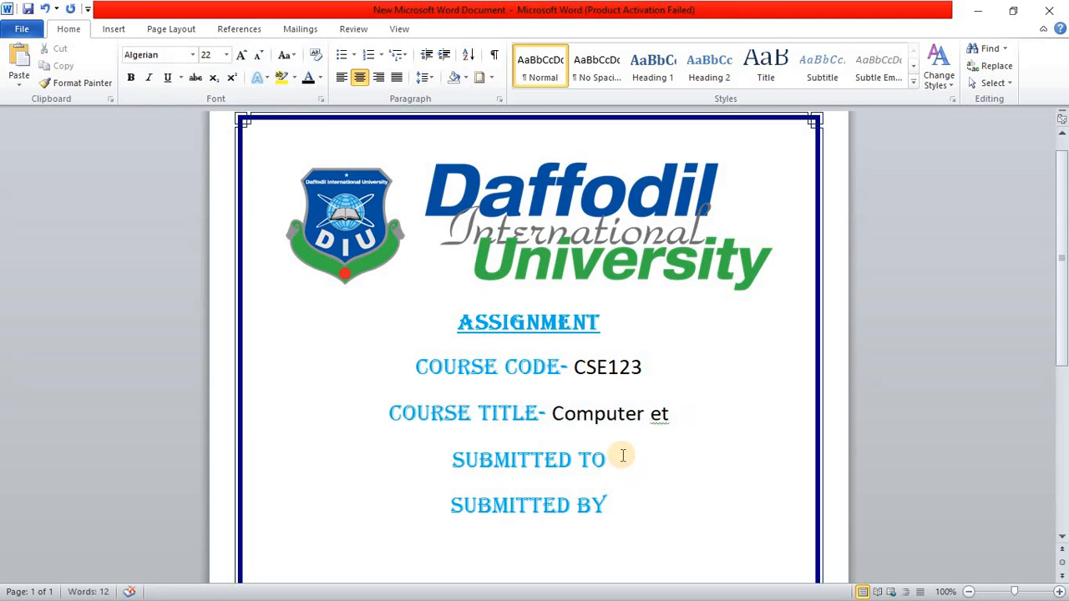
pyautogui.press('Return')
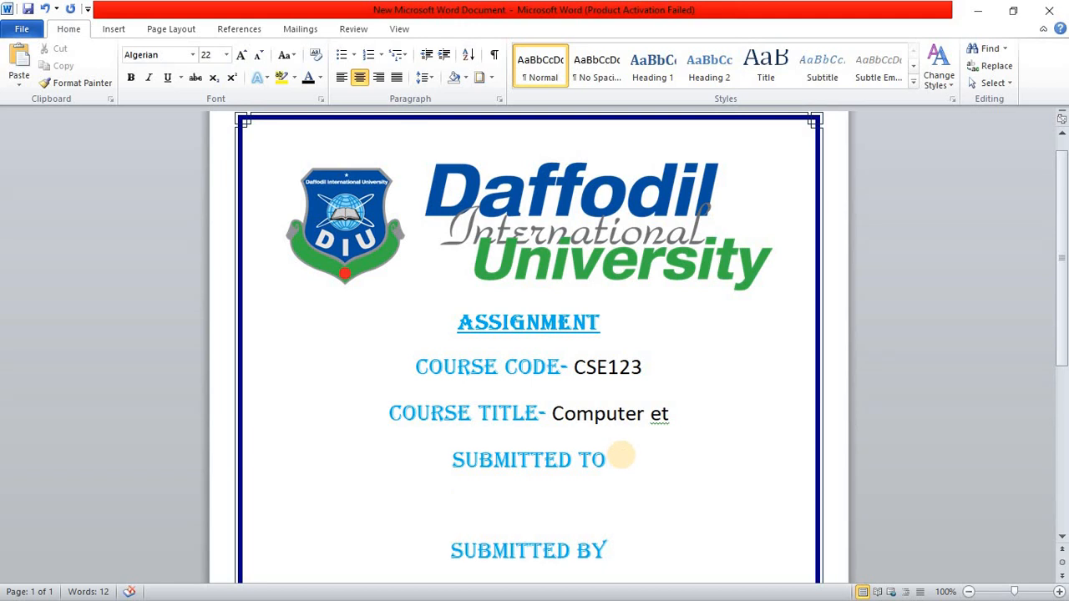
pyautogui.write('Mr. Absu')
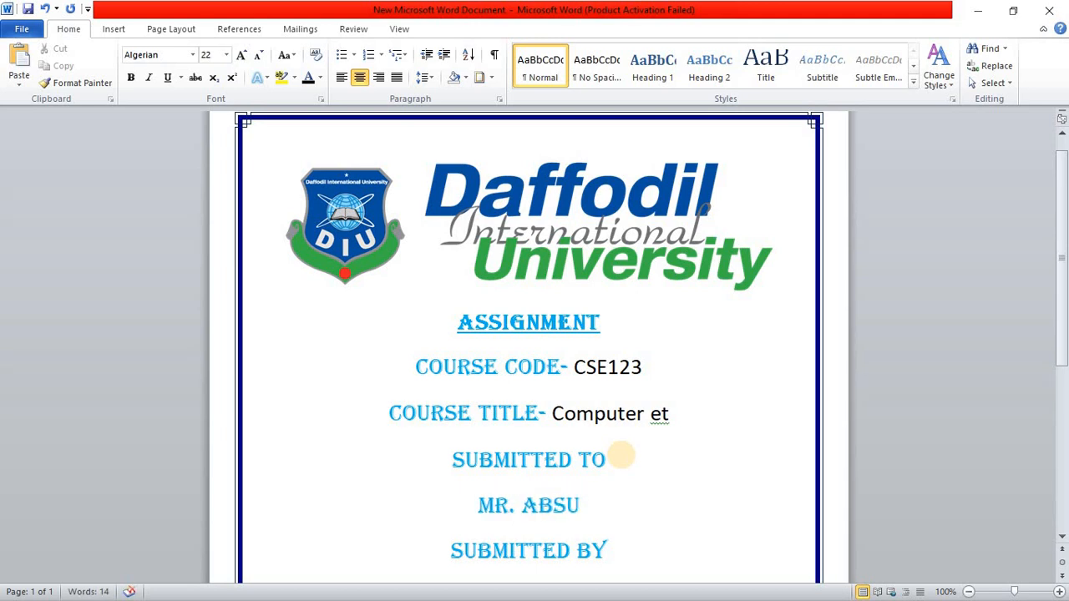
pyautogui.press('BackSpace')
pyautogui.press('BackSpace')
pyautogui.write('cd')
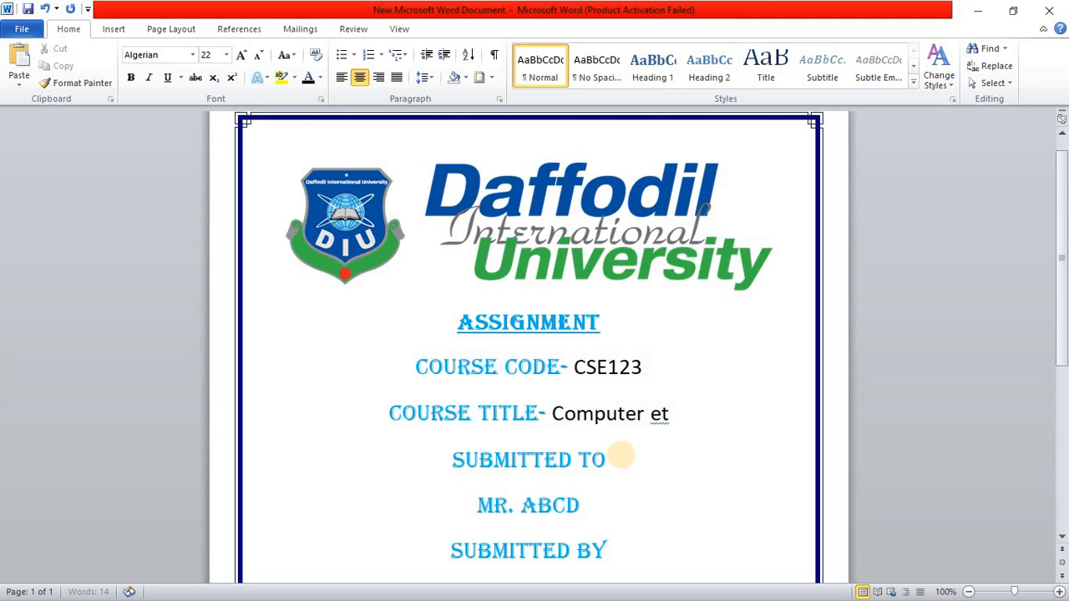
# Step: Add "Lecturer" and "Department" on separate lines below the recipient's name
pyautogui.press('Return')
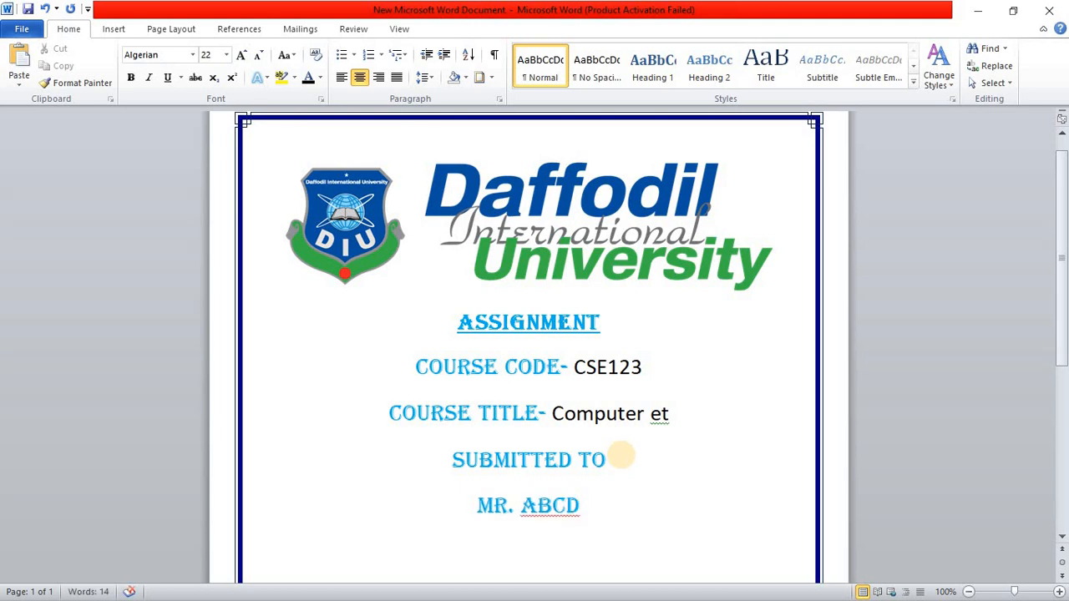
pyautogui.write('Lecturer')
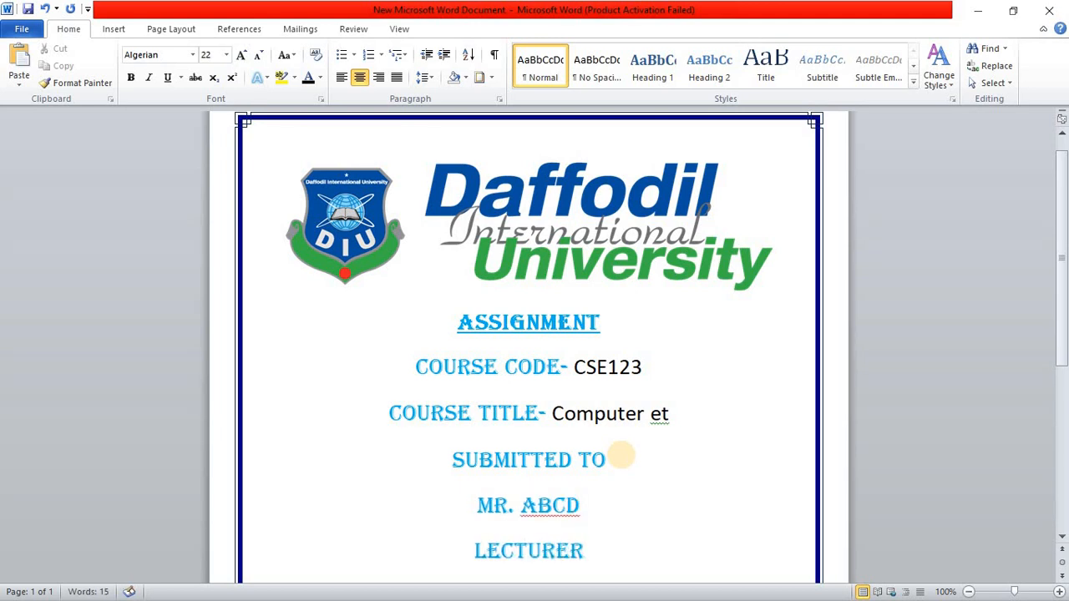
pyautogui.scroll(-2, 621, 455)
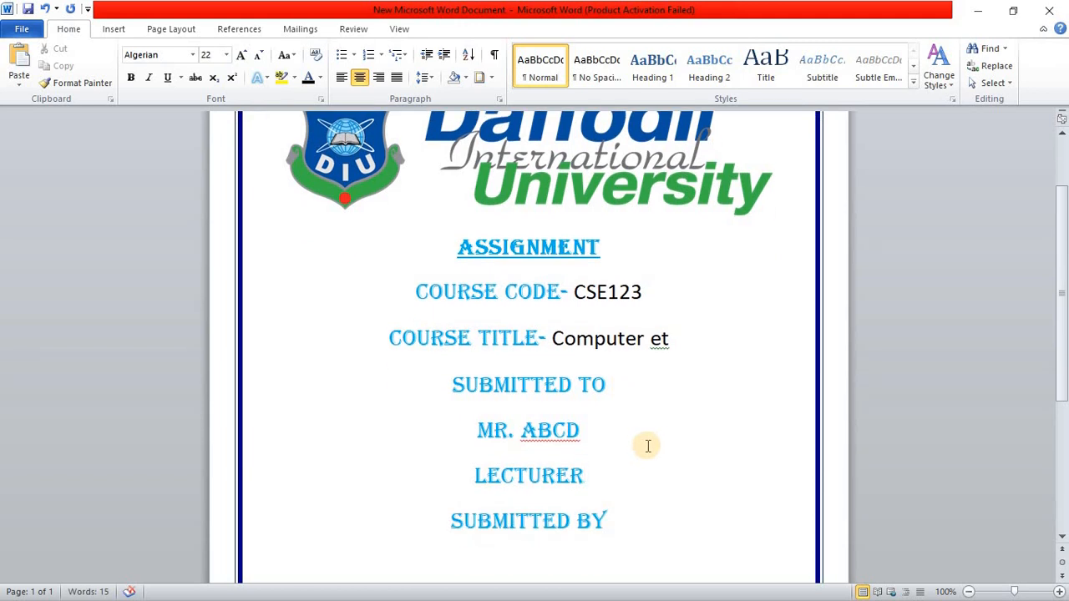
pyautogui.press('Return')
pyautogui.write('Departm')
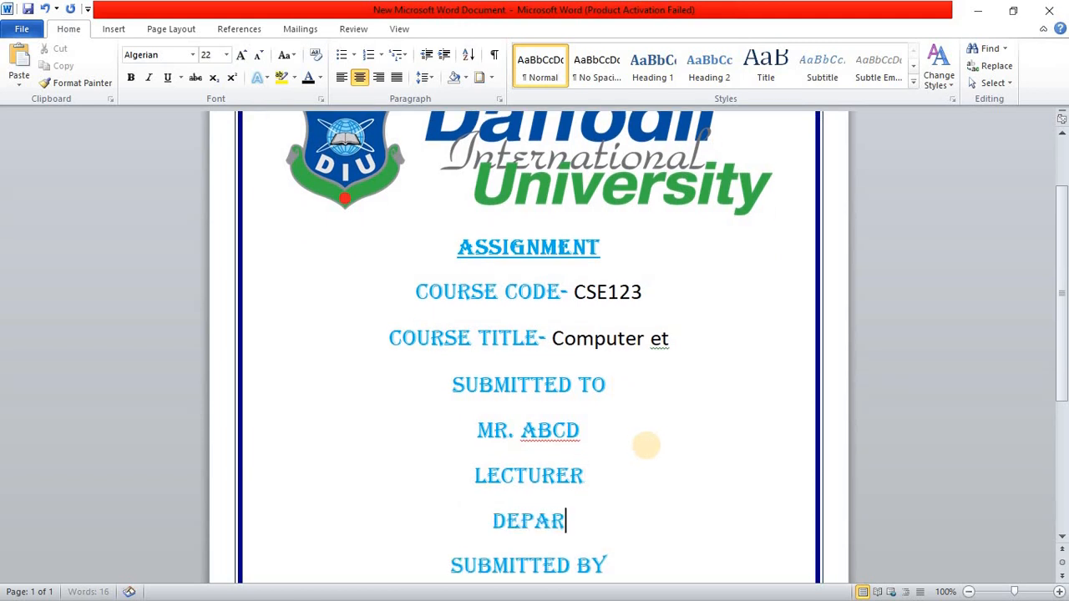
pyautogui.write('ent')
pyautogui.scroll(-2, 639, 451)
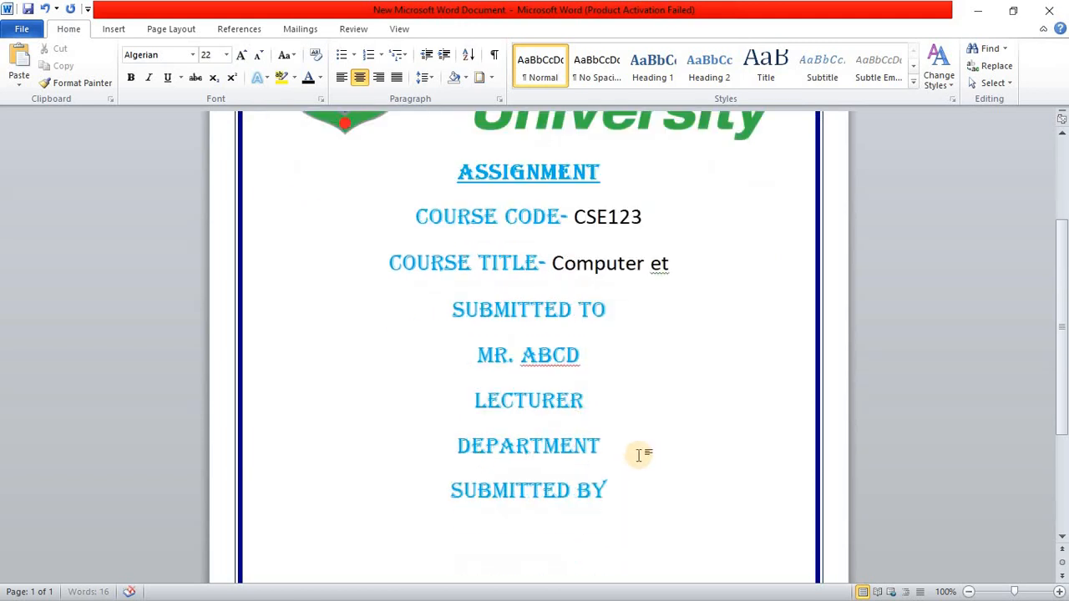
# Step: Add the student's name and ID number on separate lines below "SUBMITTED BY"
pyautogui.click(624, 482)
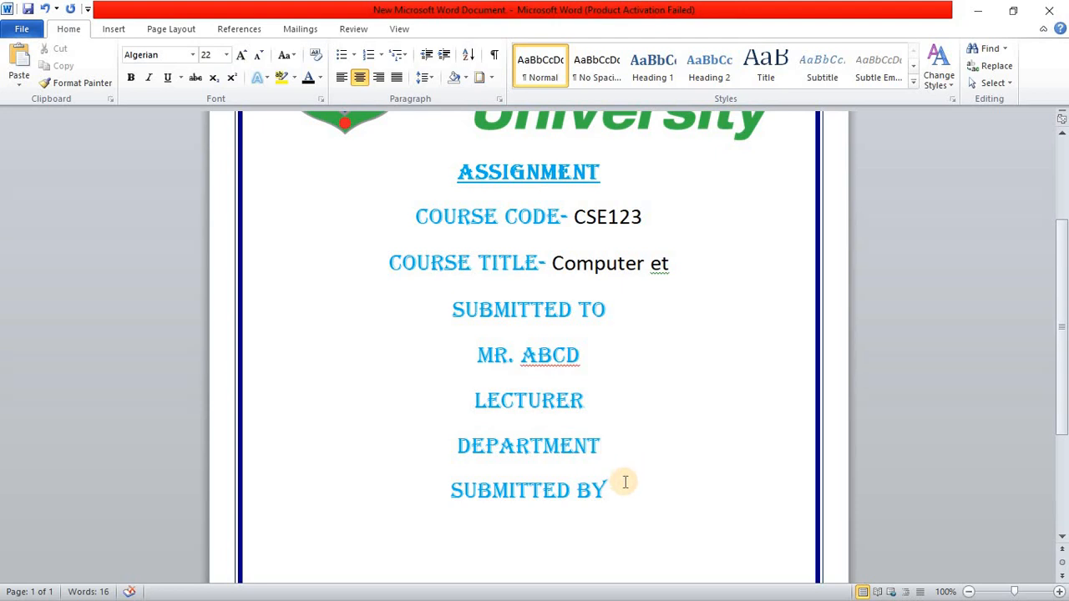
pyautogui.press('Return')
pyautogui.write('XYZ')
pyautogui.scroll(-1, 622, 482)
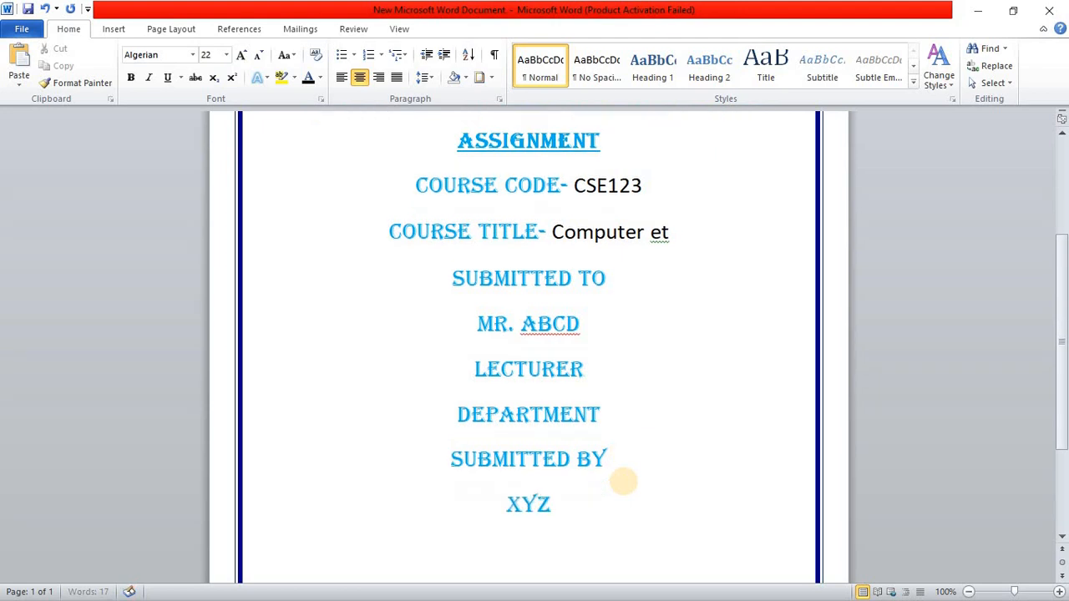
pyautogui.write('123456')
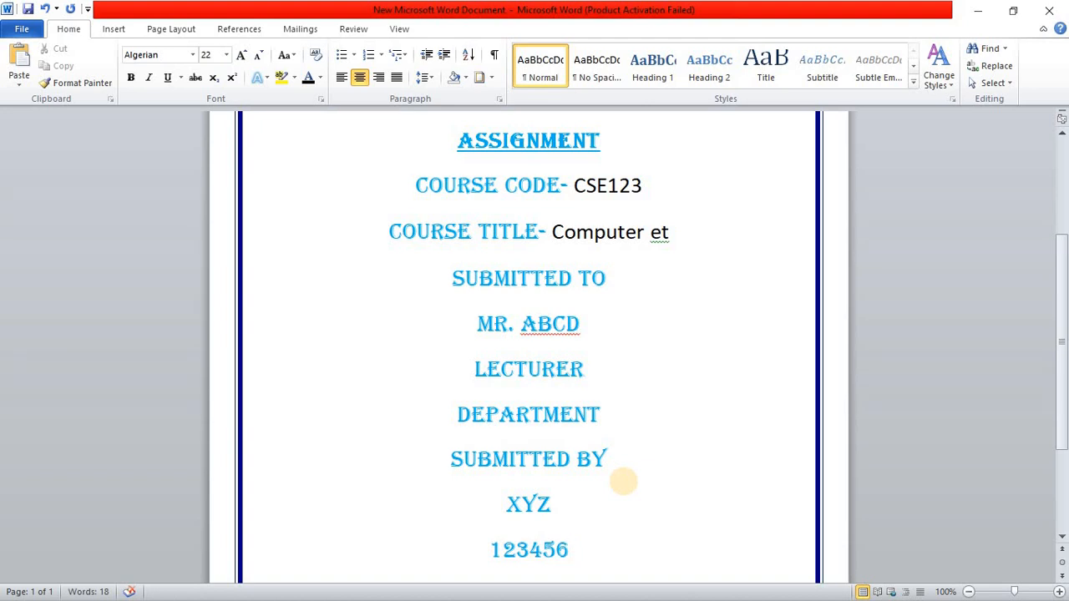
# Step: Add a line reading "DATE-22144" below the student's ID number
pyautogui.press('Return')
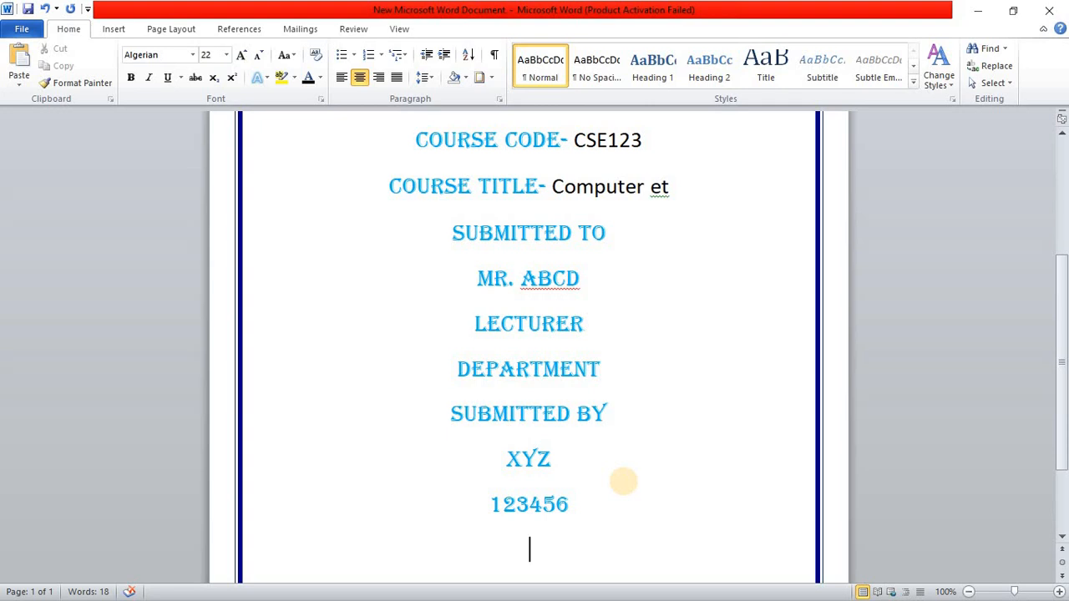
pyautogui.write('DATE-')
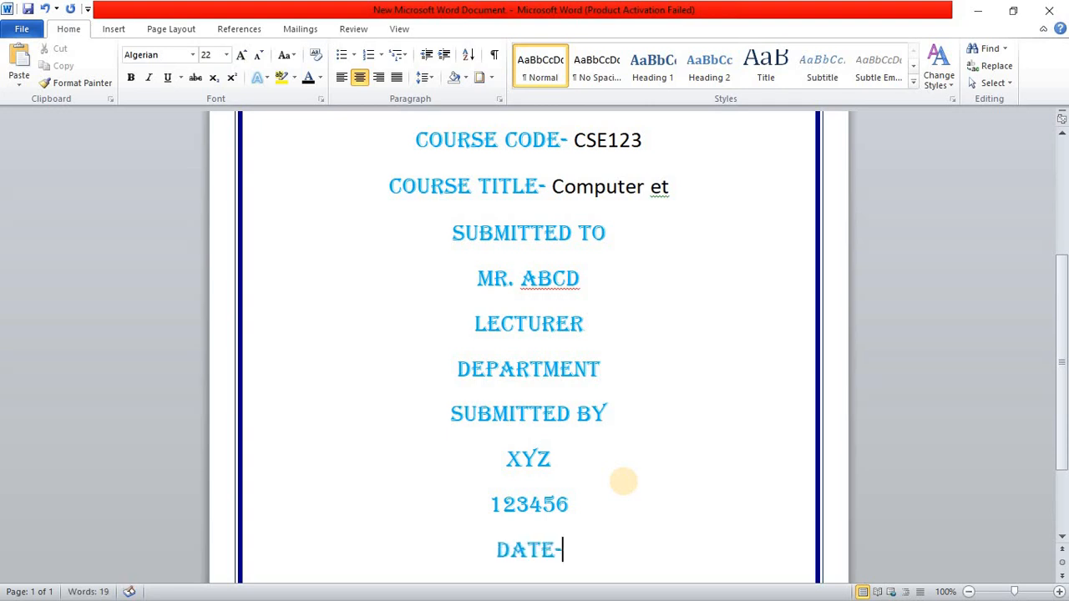
pyautogui.write('22144')
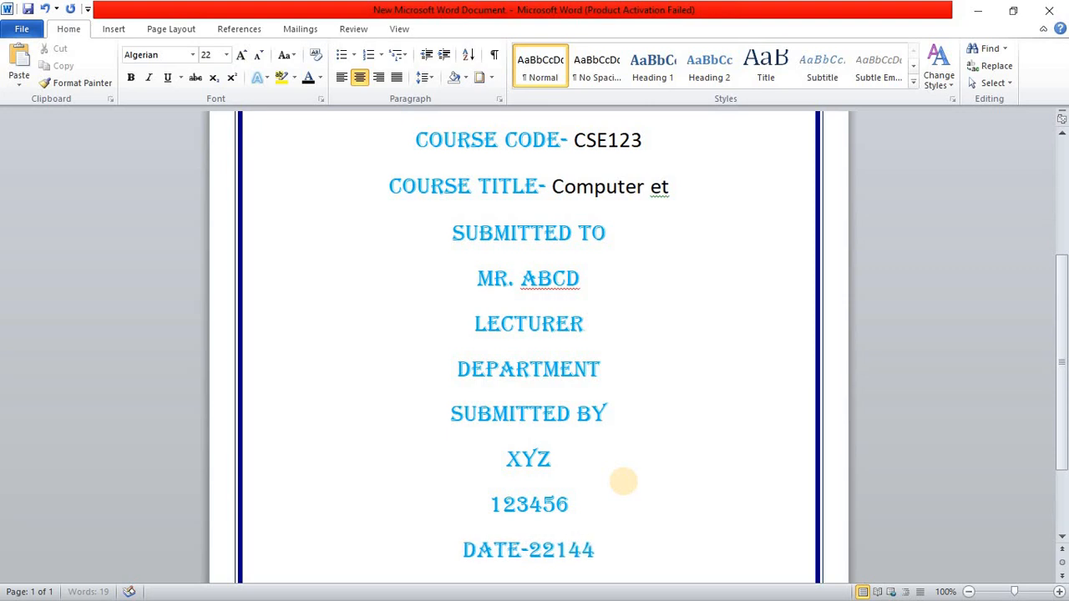
# Step: Compare the text formatting of the course code, course title and "SUBMITTED TO" lines
pyautogui.scroll(2, 579, 284)
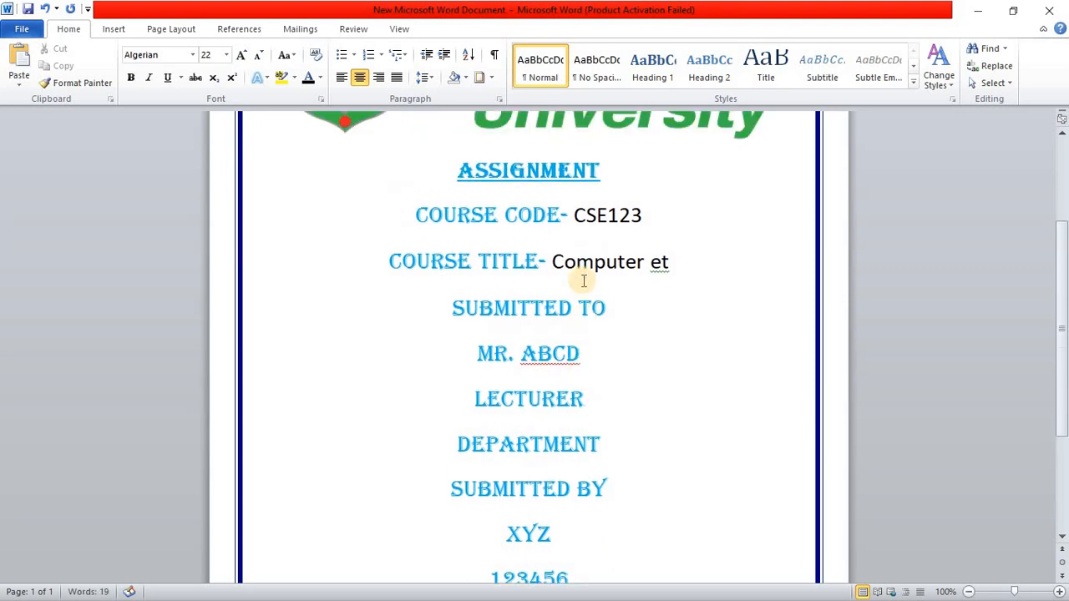
pyautogui.scroll(-2, 580, 286)
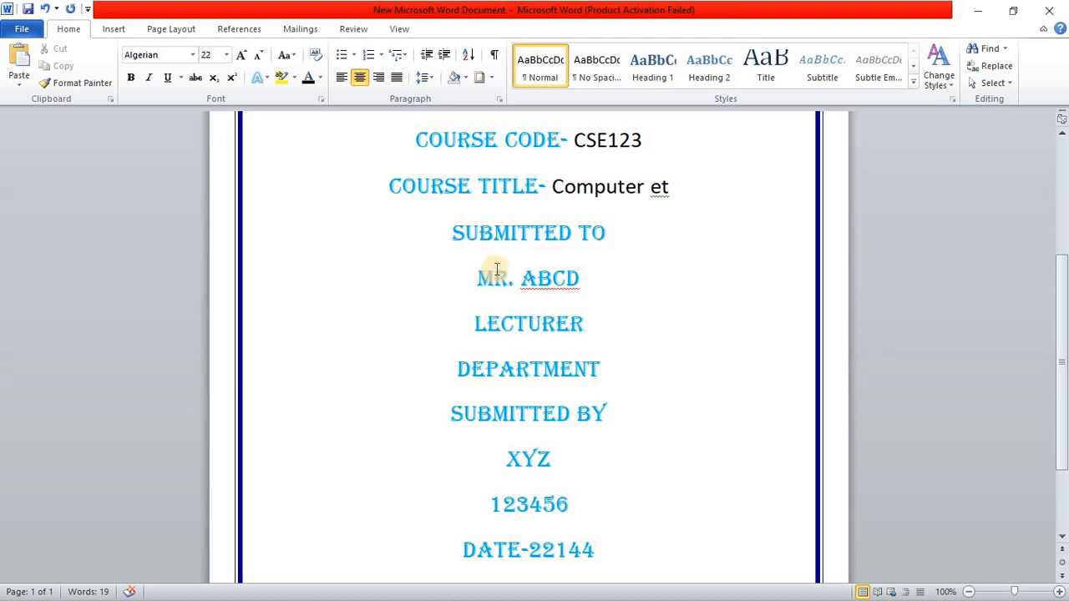
pyautogui.moveTo(447, 232); pyautogui.dragTo(605, 242)
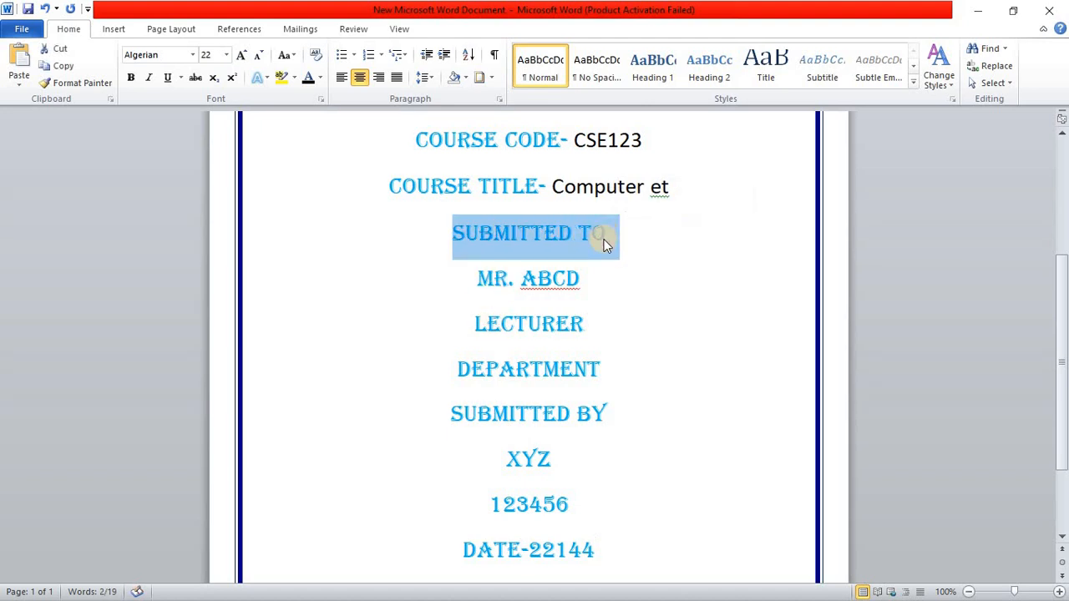
pyautogui.click(552, 185)
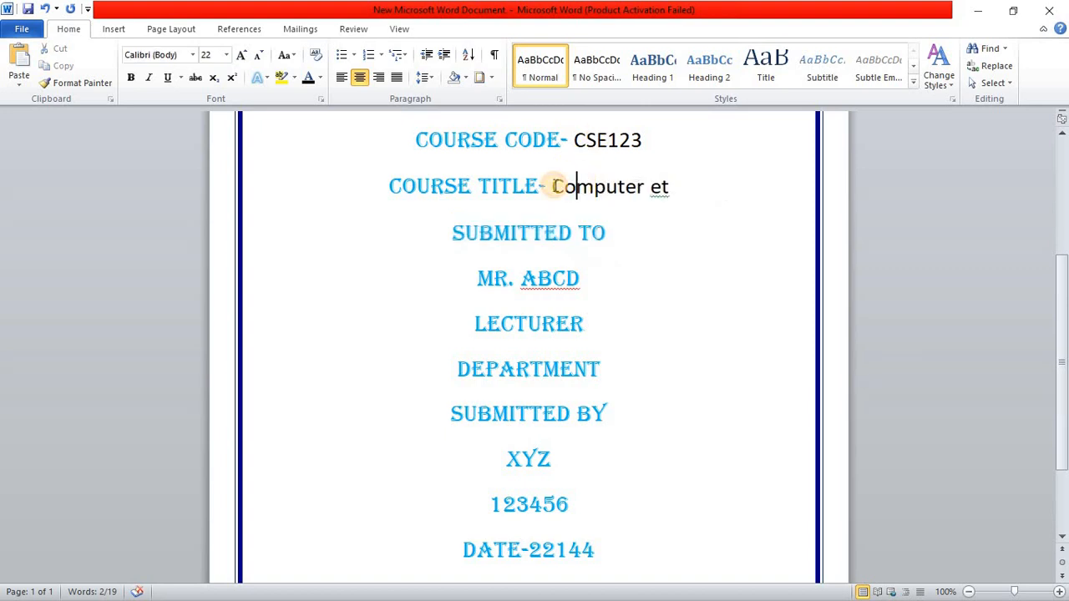
pyautogui.click(659, 187)
pyautogui.moveTo(673, 189); pyautogui.dragTo(582, 187)
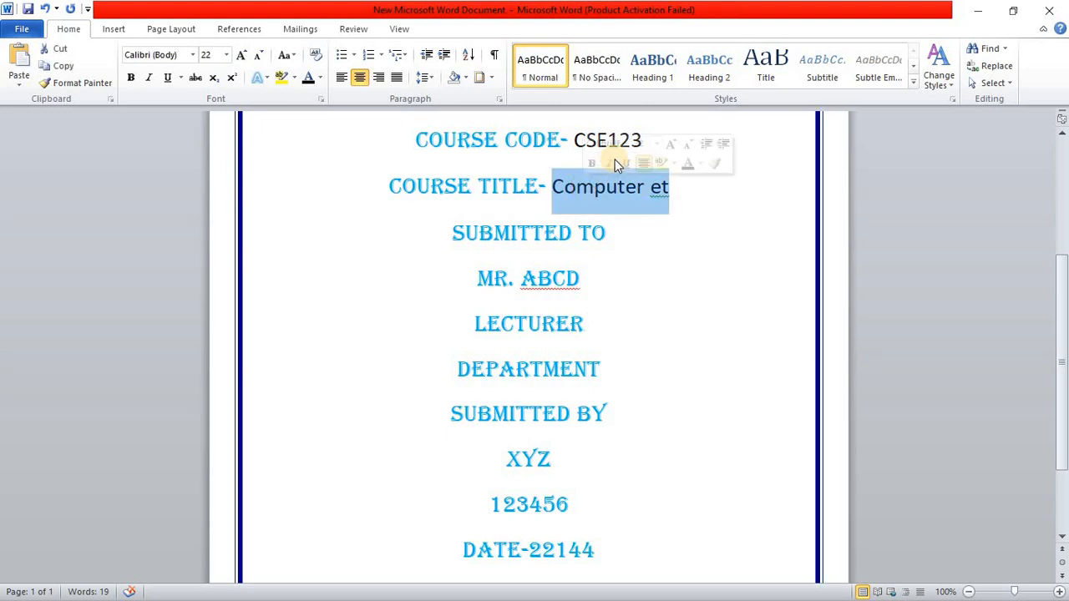
pyautogui.moveTo(659, 135); pyautogui.dragTo(572, 139)
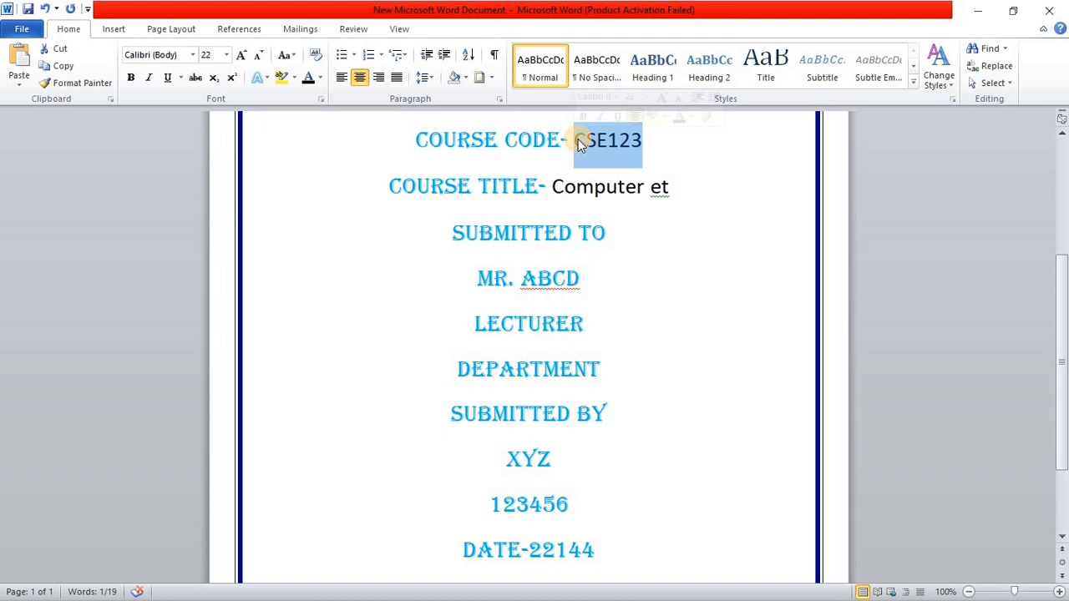
pyautogui.click(455, 140)
pyautogui.click(666, 141)
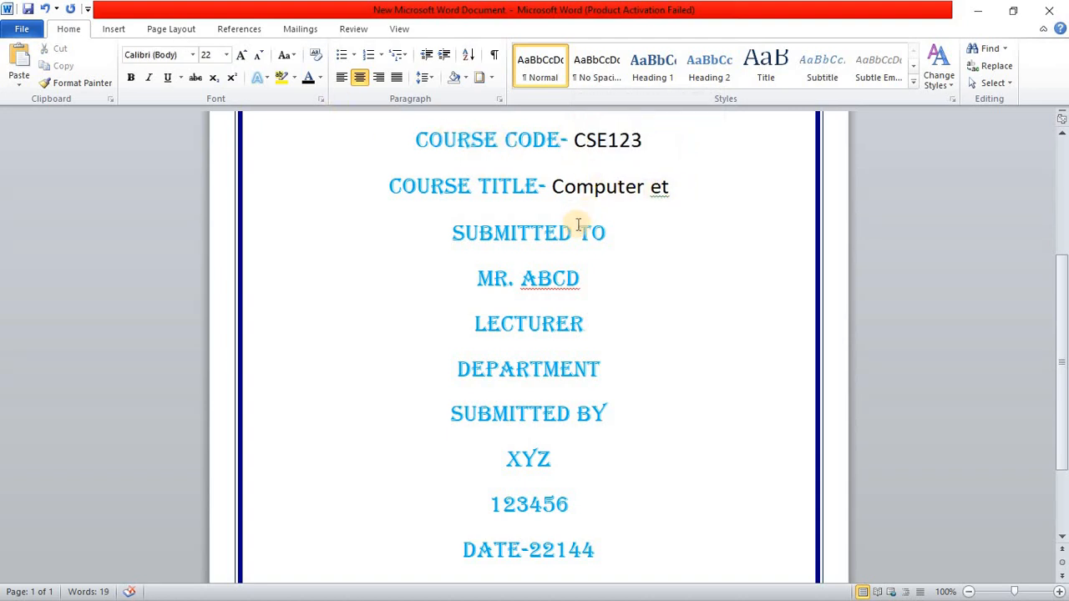
pyautogui.moveTo(618, 231); pyautogui.dragTo(456, 226)
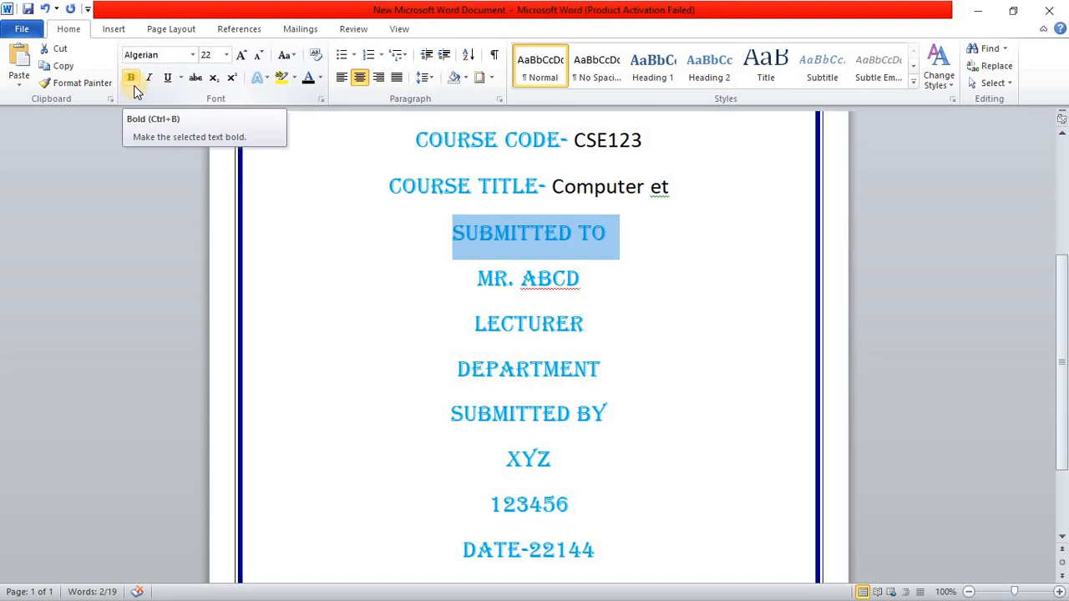
# Step: Format the recipient's name, Lecturer and Department lines in black Calibri (Body) at size 22
pyautogui.click(467, 278)
pyautogui.moveTo(468, 278); pyautogui.dragTo(597, 366)
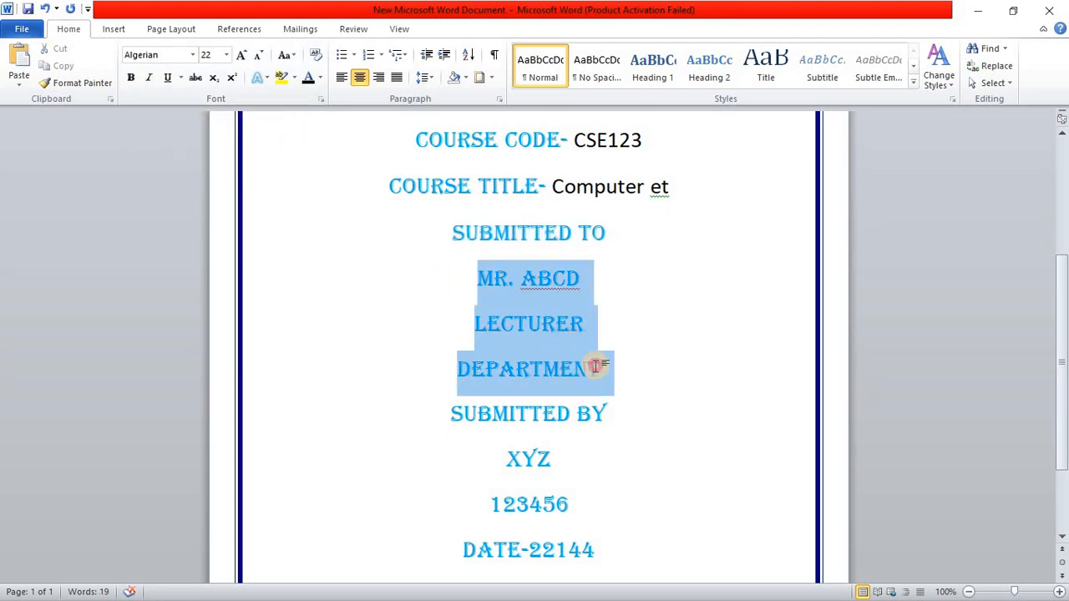
pyautogui.click(307, 77)
pyautogui.click(192, 54)
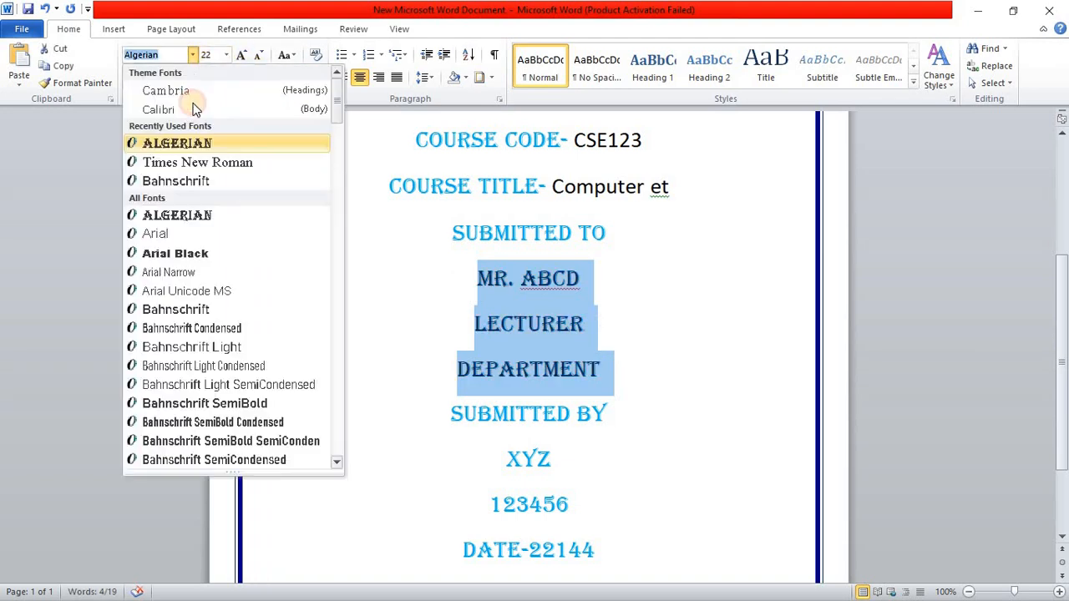
pyautogui.click(201, 109)
pyautogui.click(258, 54)
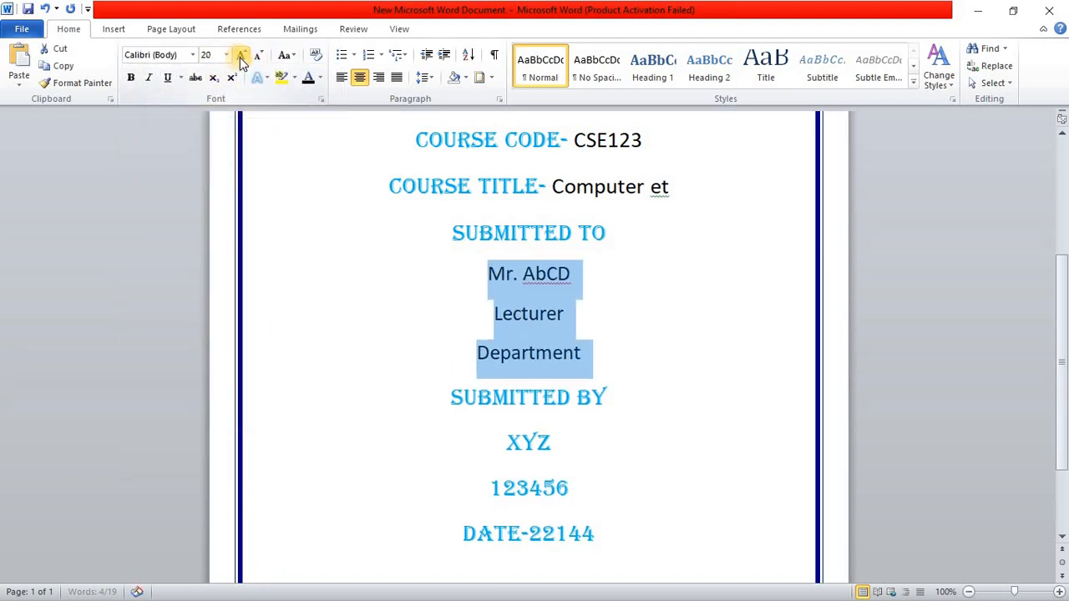
pyautogui.click(241, 55)
pyautogui.click(657, 335)
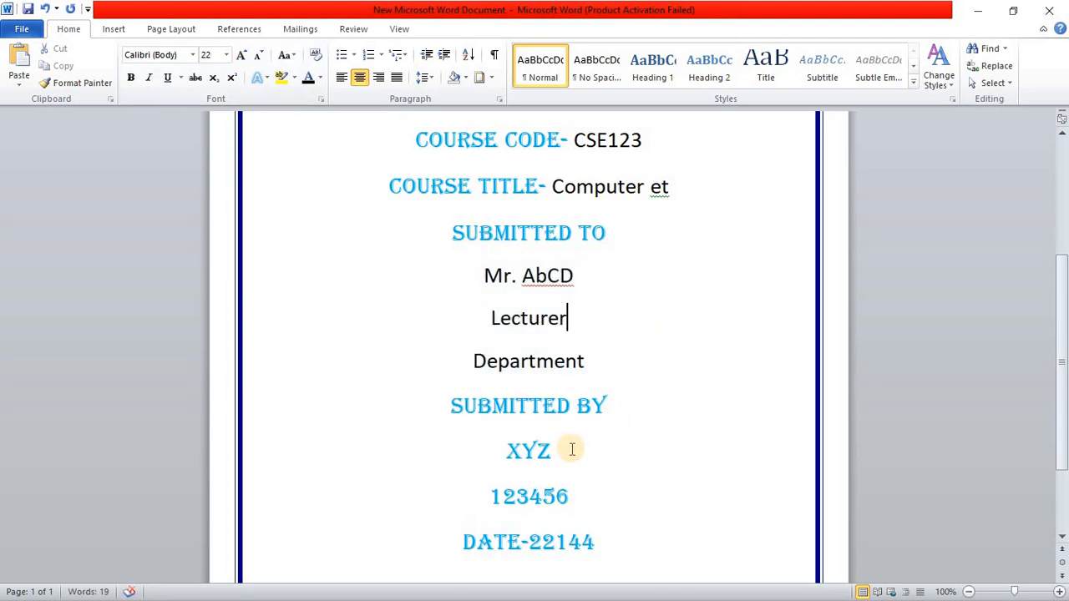
# Step: Format the student's name and ID number lines in black Calibri (Body) and reduce their font size by one step
pyautogui.moveTo(572, 449); pyautogui.dragTo(476, 515)
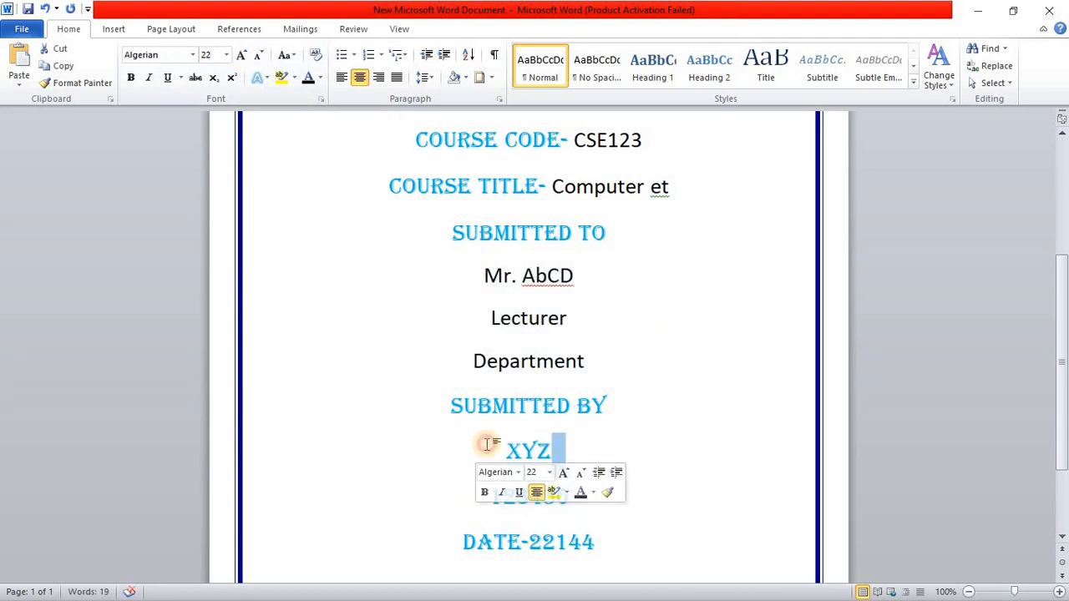
pyautogui.moveTo(487, 445); pyautogui.dragTo(615, 469)
pyautogui.click(611, 445)
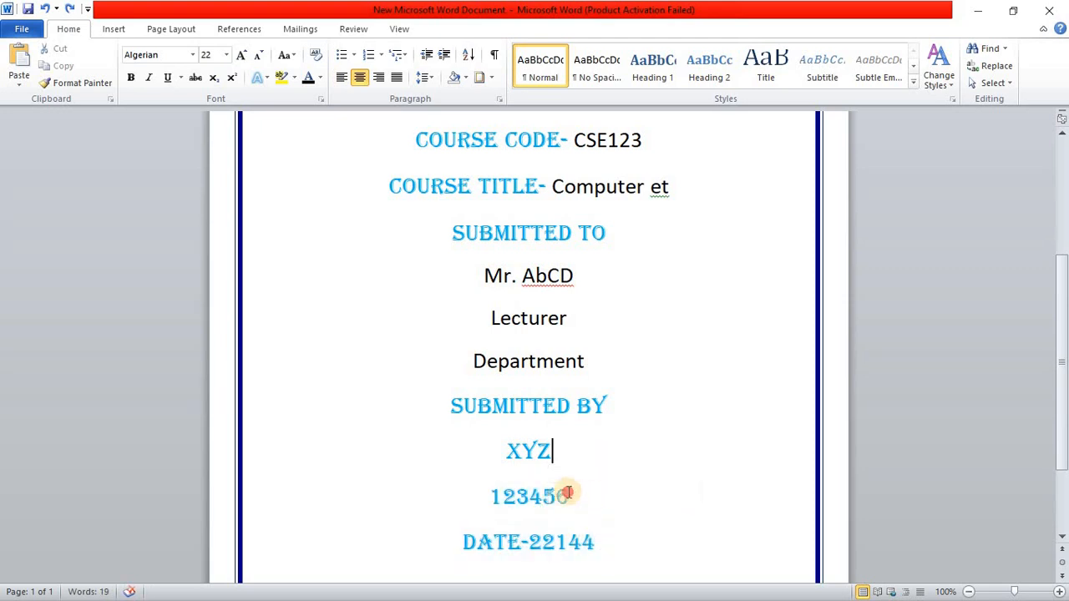
pyautogui.moveTo(562, 496); pyautogui.dragTo(520, 453)
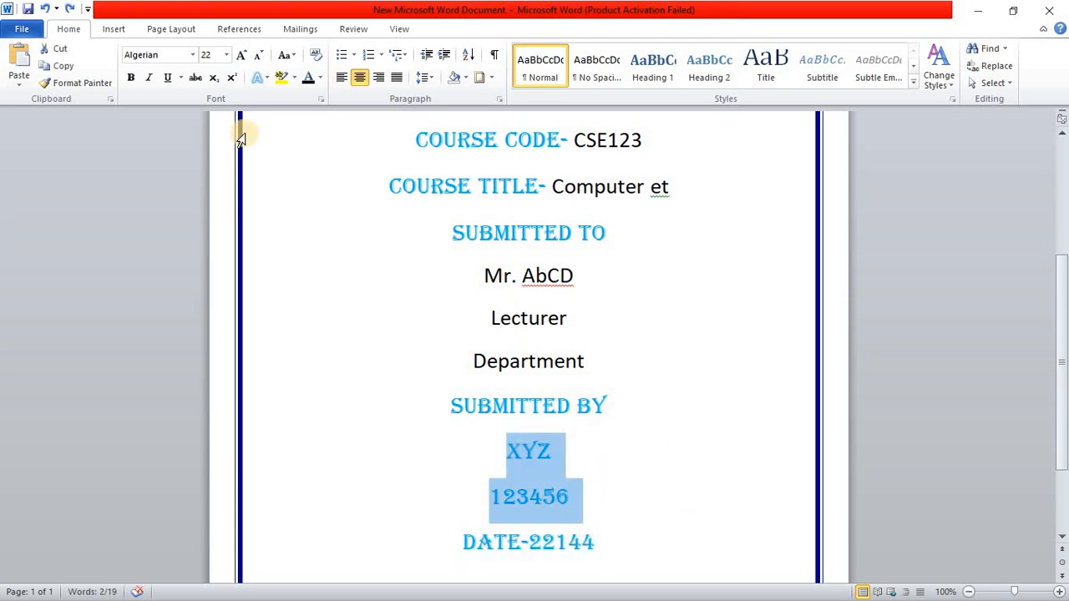
pyautogui.click(303, 79)
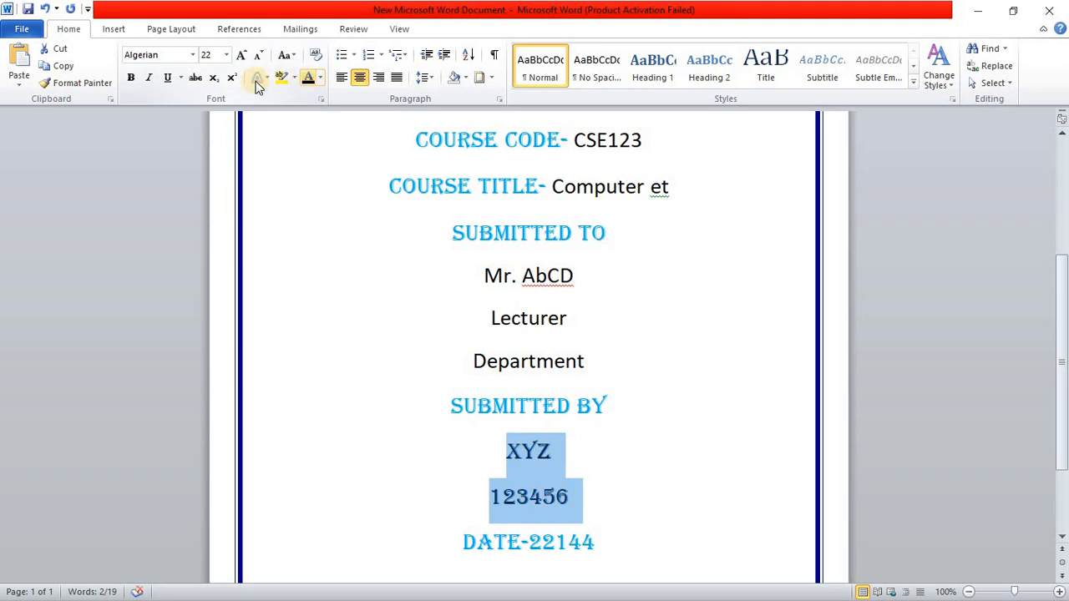
pyautogui.click(192, 55)
pyautogui.click(98, 109)
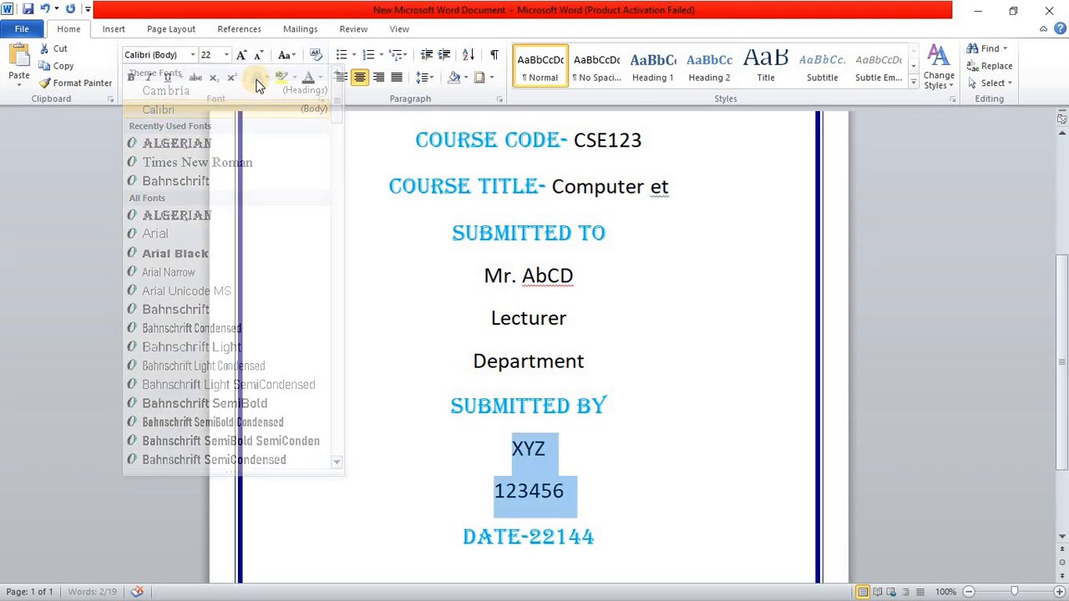
pyautogui.click(259, 55)
# Step: Format the date value 22144 in black Calibri (Body) and reduce its font size by one step
pyautogui.moveTo(611, 534); pyautogui.dragTo(532, 534)
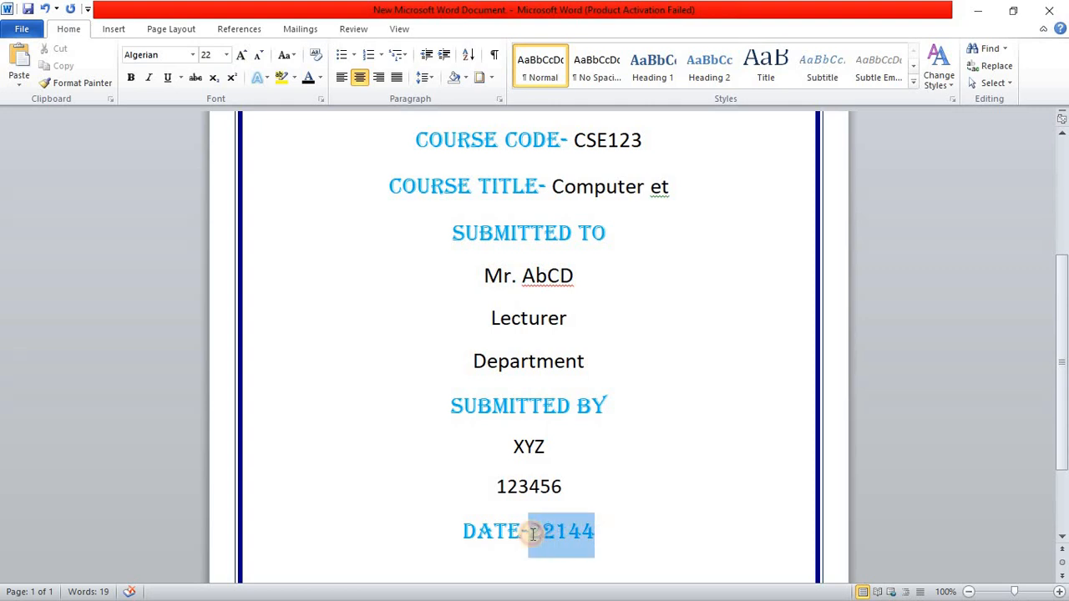
pyautogui.click(308, 77)
pyautogui.click(192, 54)
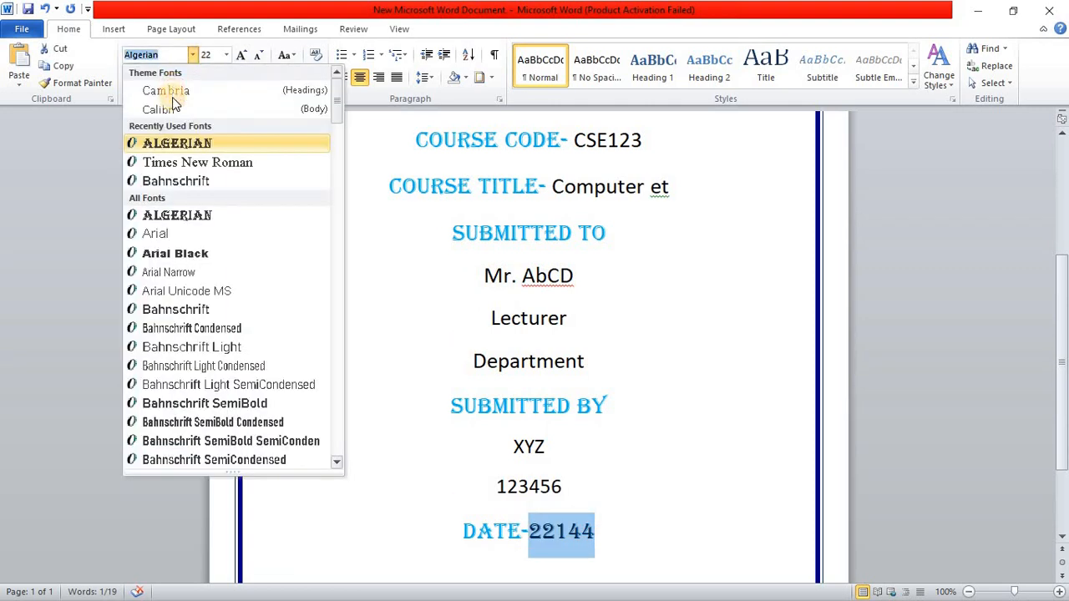
pyautogui.click(158, 109)
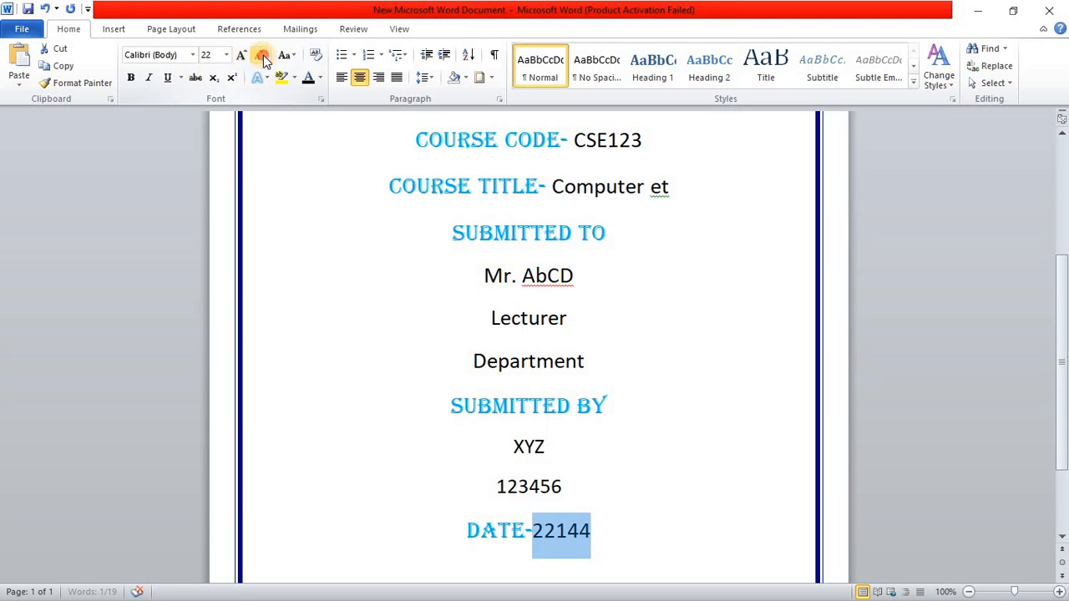
pyautogui.click(694, 390)
# Step: Underline the "SUBMITTED TO" and "SUBMITTED BY" headings
pyautogui.scroll(5, 693, 390)
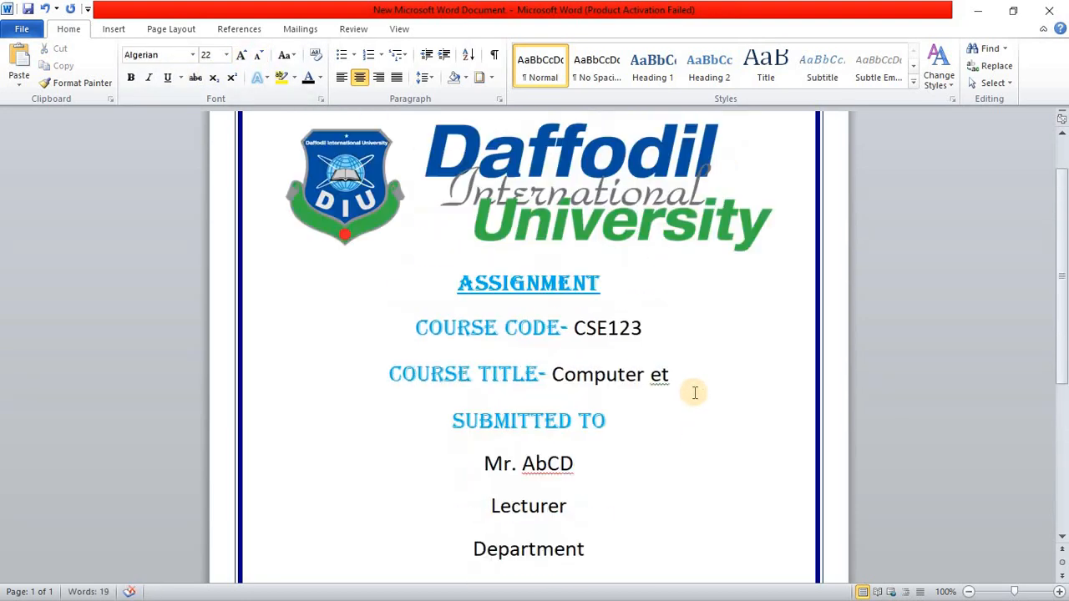
pyautogui.scroll(-3, 692, 392)
pyautogui.moveTo(601, 298); pyautogui.dragTo(455, 303)
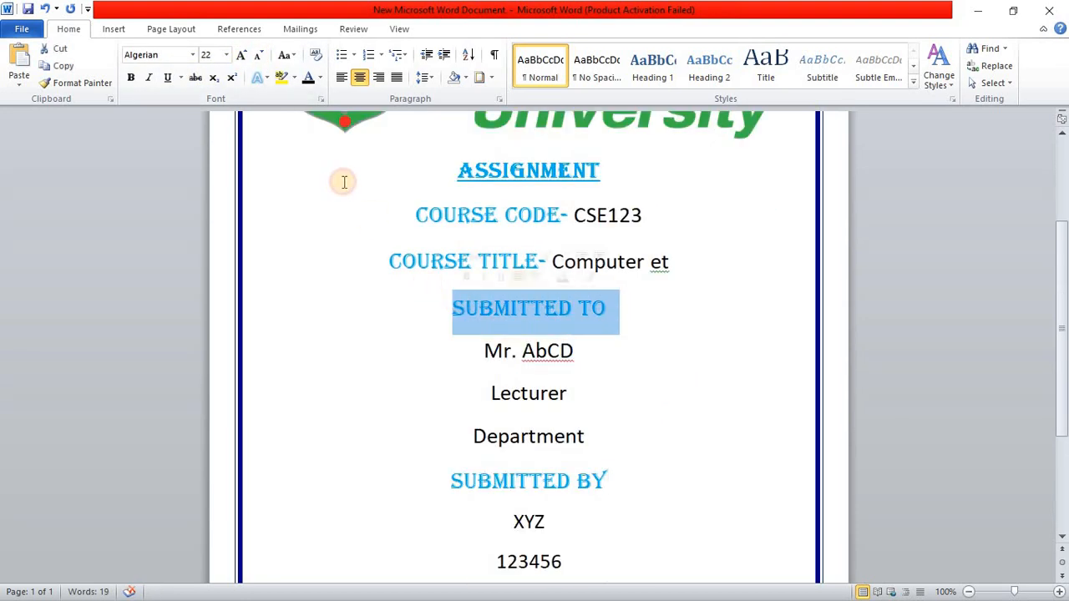
pyautogui.click(166, 76)
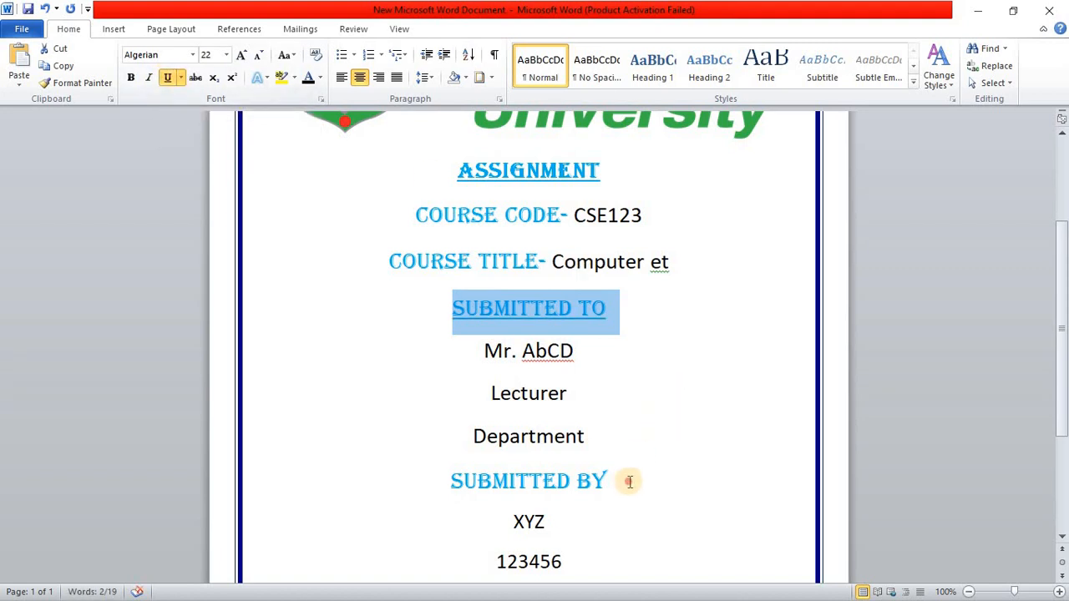
pyautogui.moveTo(630, 477); pyautogui.dragTo(462, 479)
pyautogui.click(167, 78)
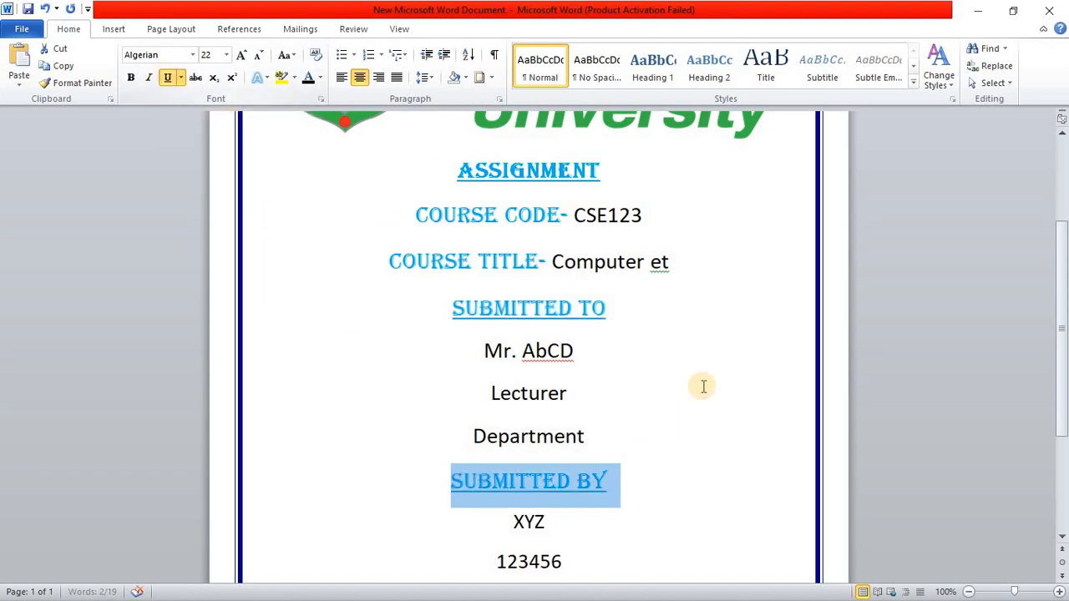
# Step: Save the completed cover page under its existing file name
pyautogui.scroll(4, 699, 387)
pyautogui.scroll(-3, 708, 376)
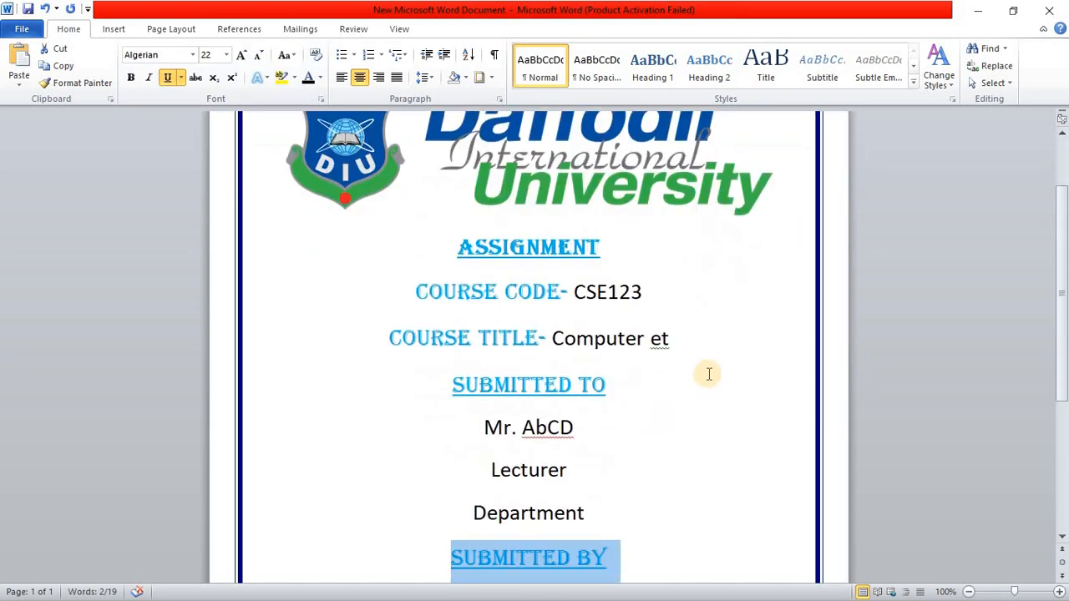
pyautogui.scroll(-1, 806, 317)
pyautogui.scroll(-4, 806, 317)
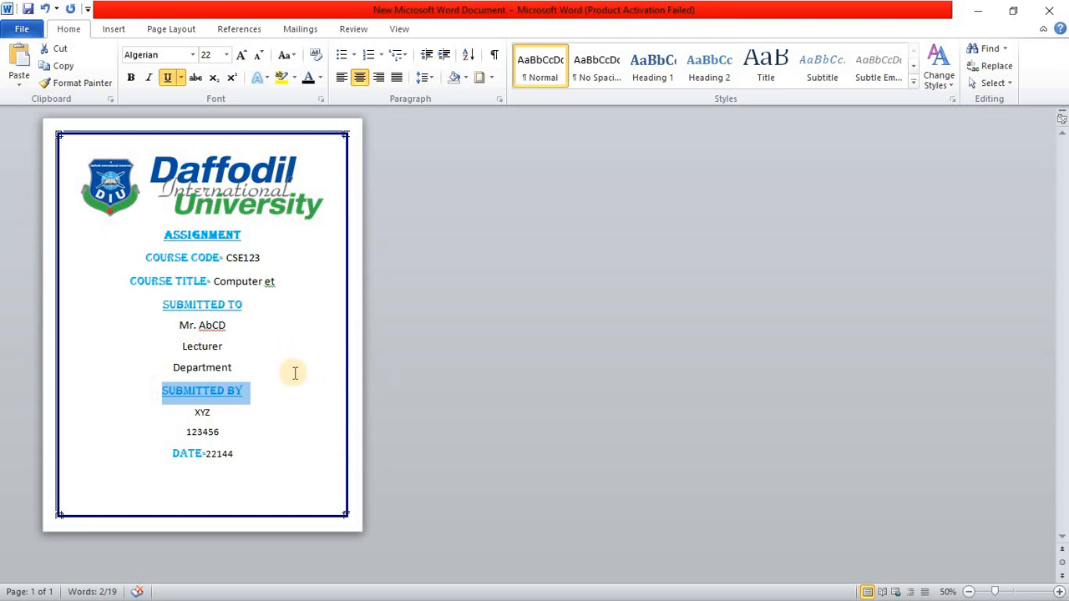
pyautogui.scroll(3, 304, 365)
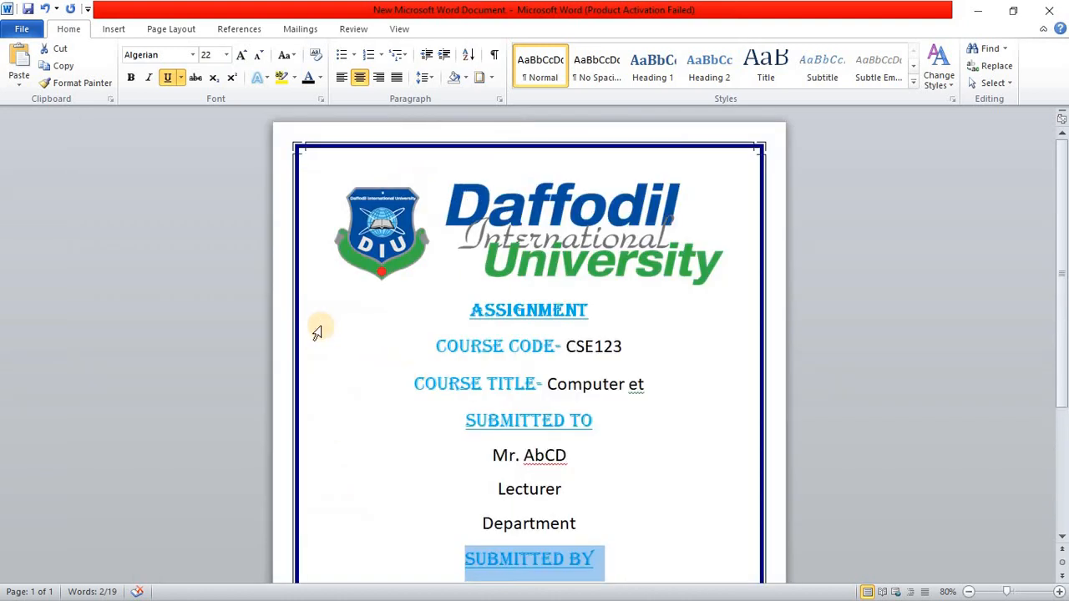
pyautogui.scroll(-3, 243, 294)
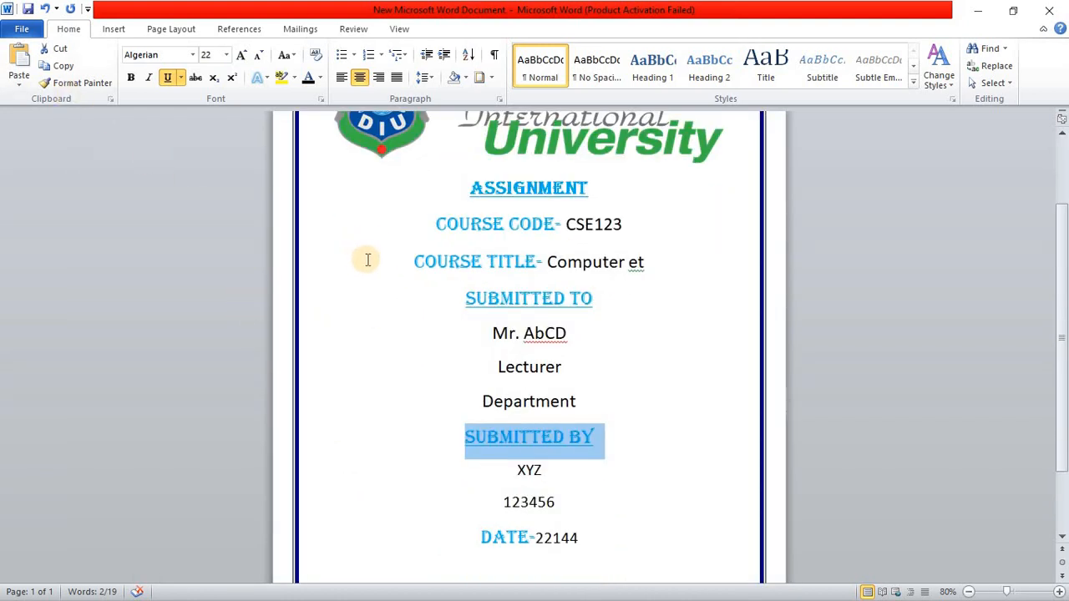
pyautogui.click(28, 10)
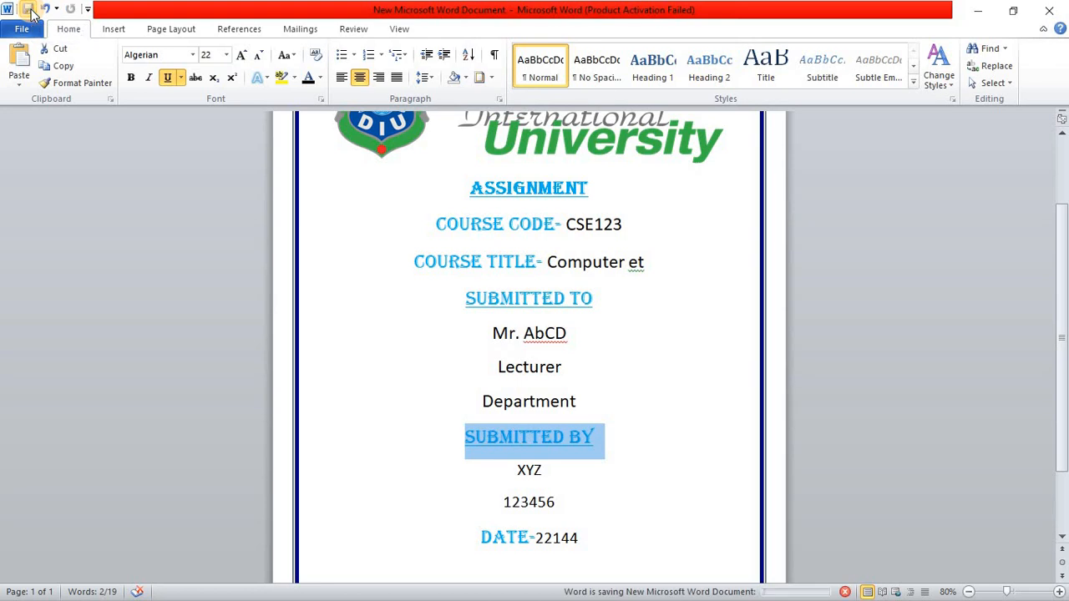
pyautogui.click(8, 11)
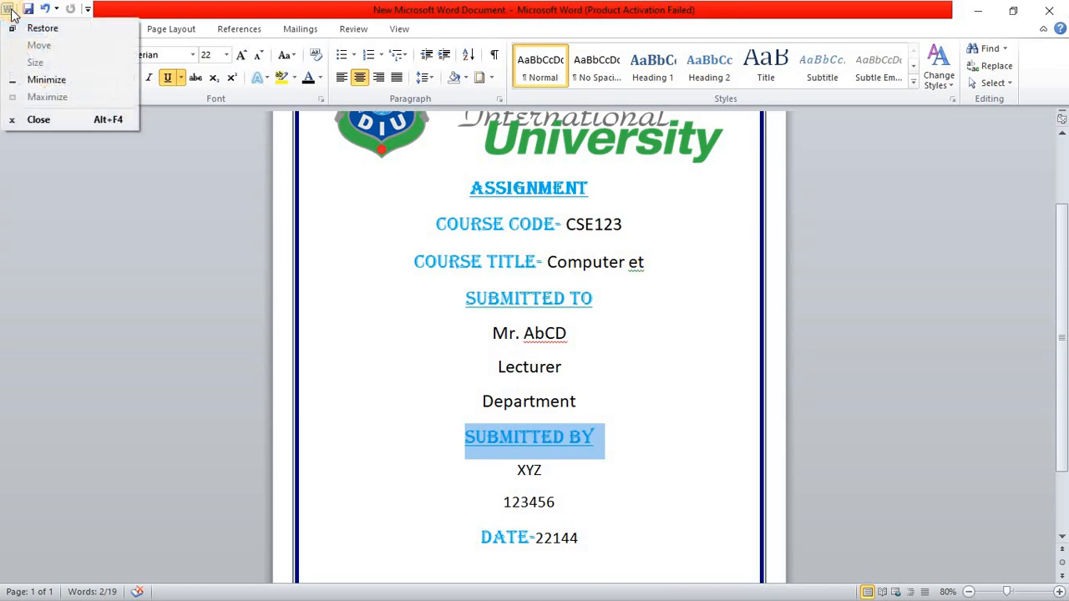
pyautogui.click(66, 225)
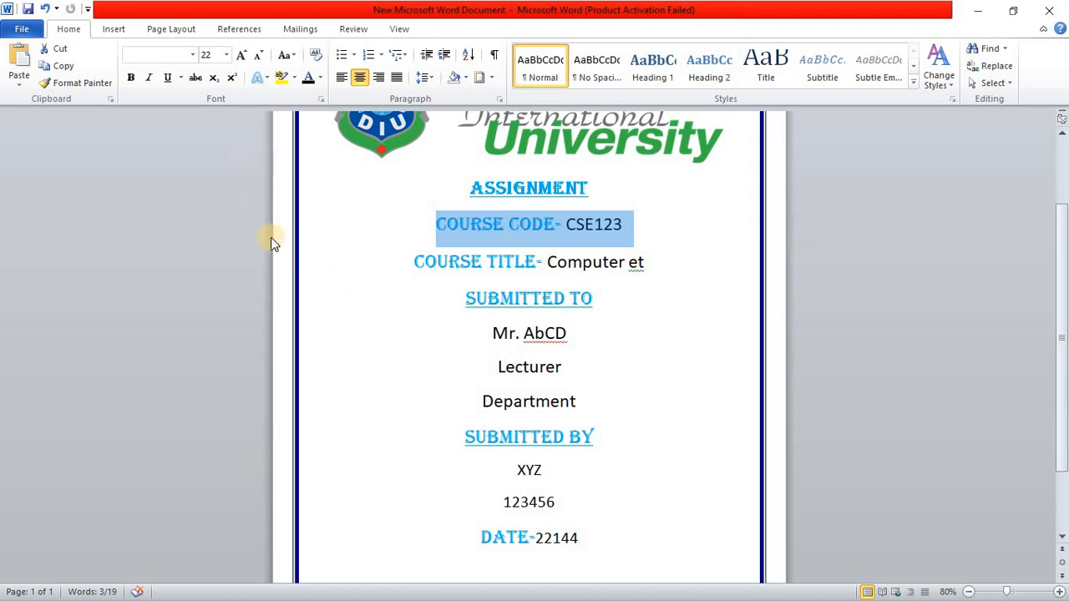
# Step: Save a PDF copy of the cover page on the Desktop with the file name sdsf
pyautogui.click(17, 30)
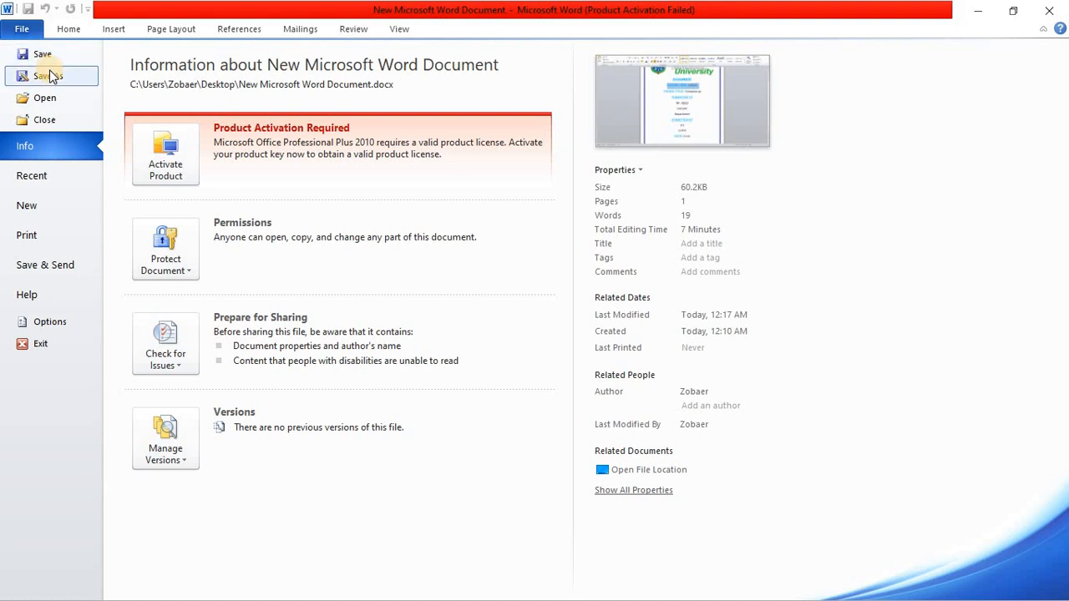
pyautogui.click(52, 76)
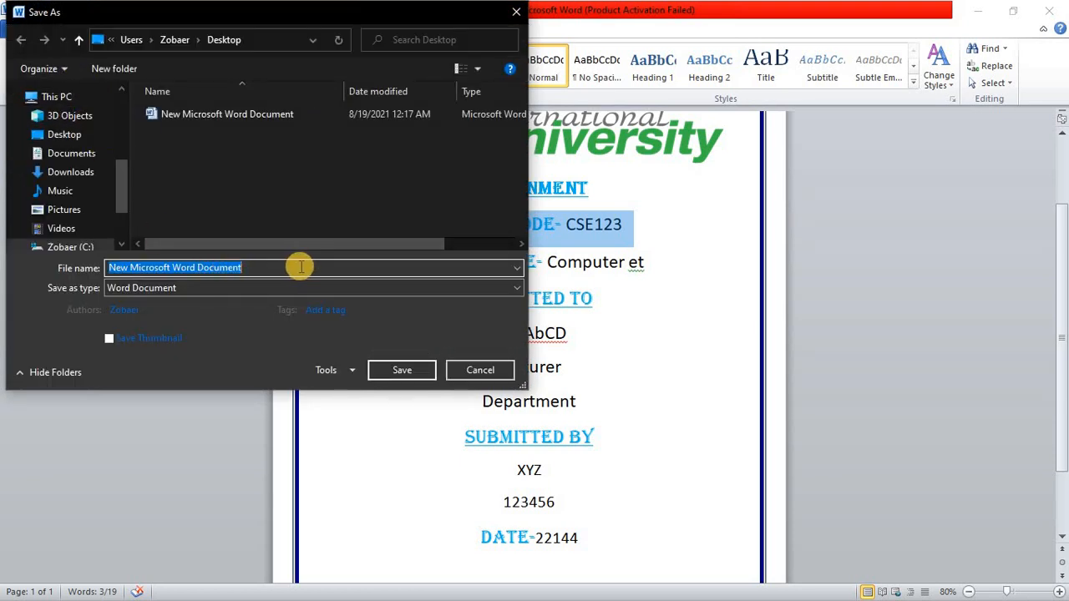
pyautogui.write('sdsf')
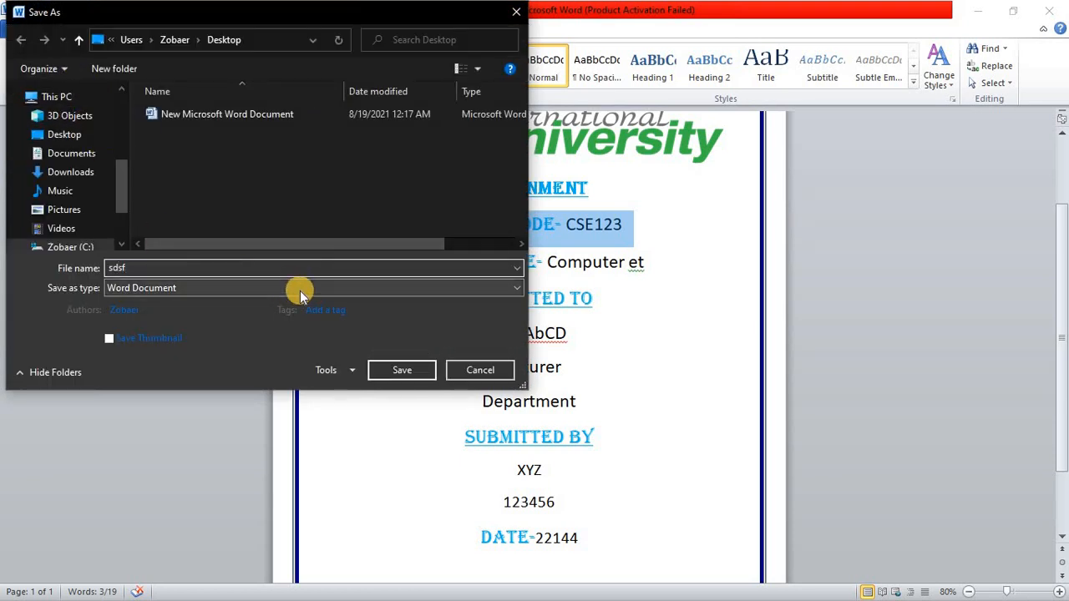
pyautogui.click(299, 289)
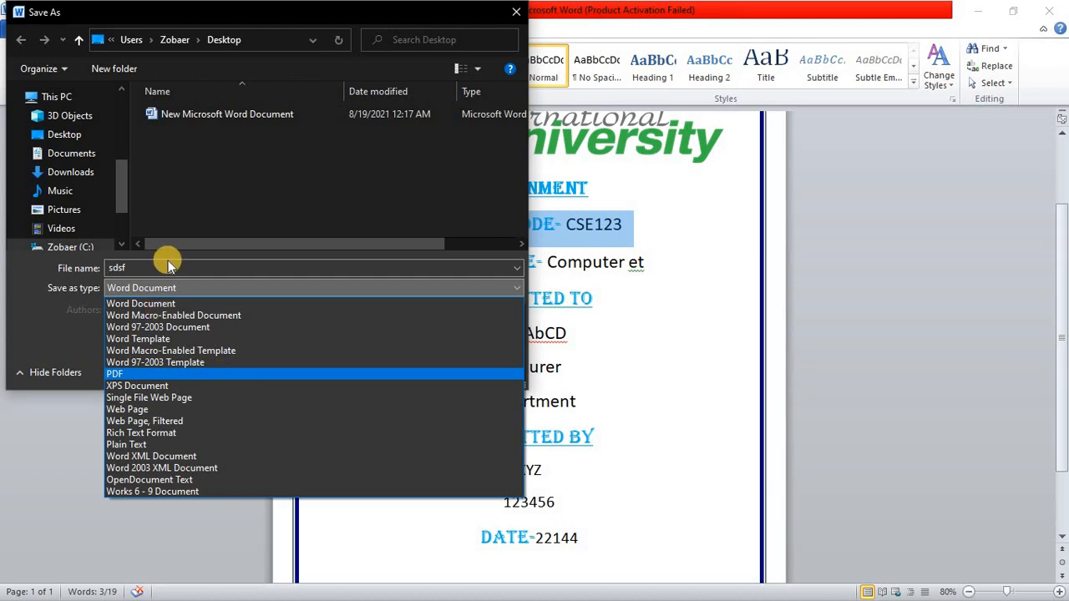
pyautogui.click(148, 374)
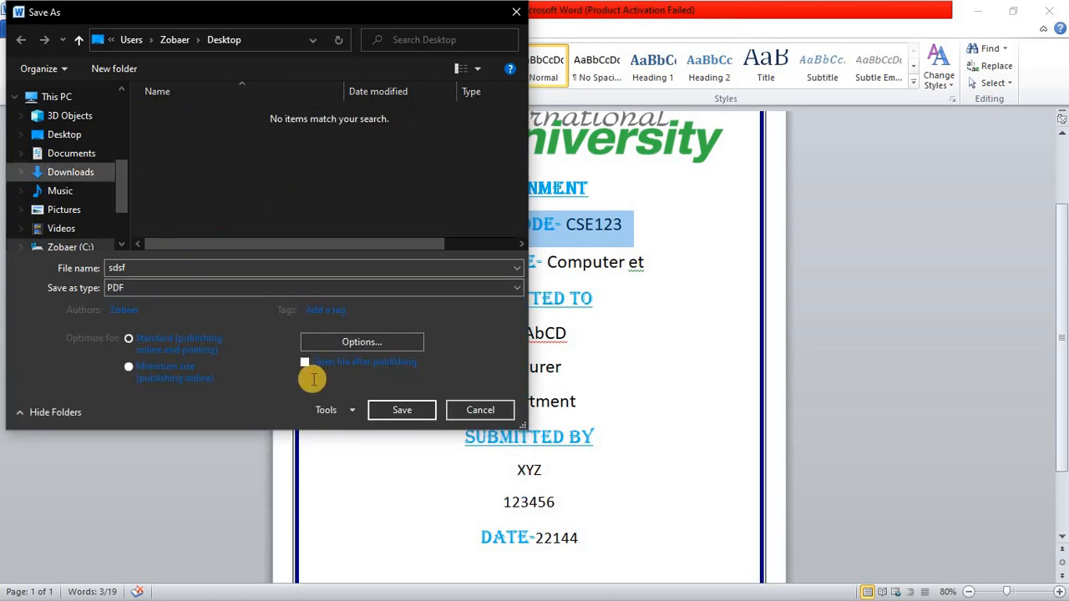
pyautogui.click(389, 410)
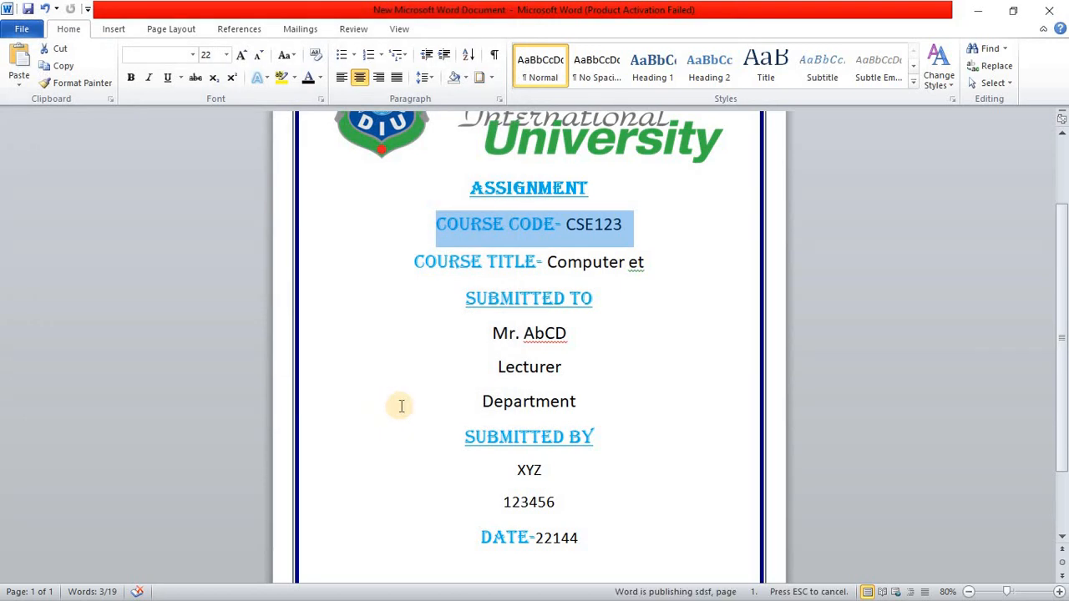
# Step: Open sdsf.pdf from the desktop, check the exported cover page from border to date line, and close it
pyautogui.click(979, 8)
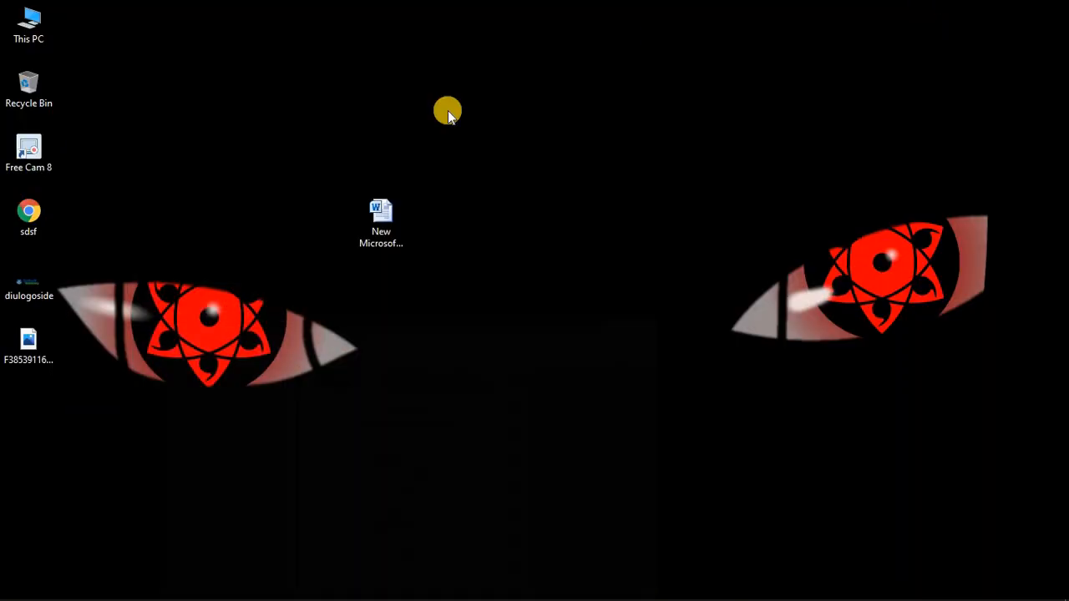
pyautogui.doubleClick(56, 214)
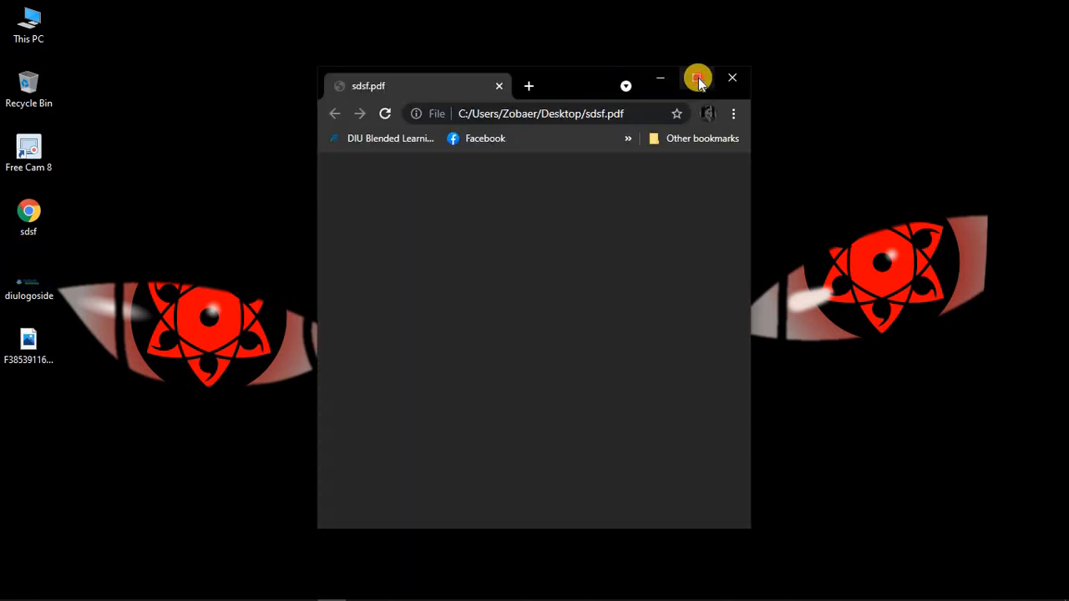
pyautogui.click(697, 78)
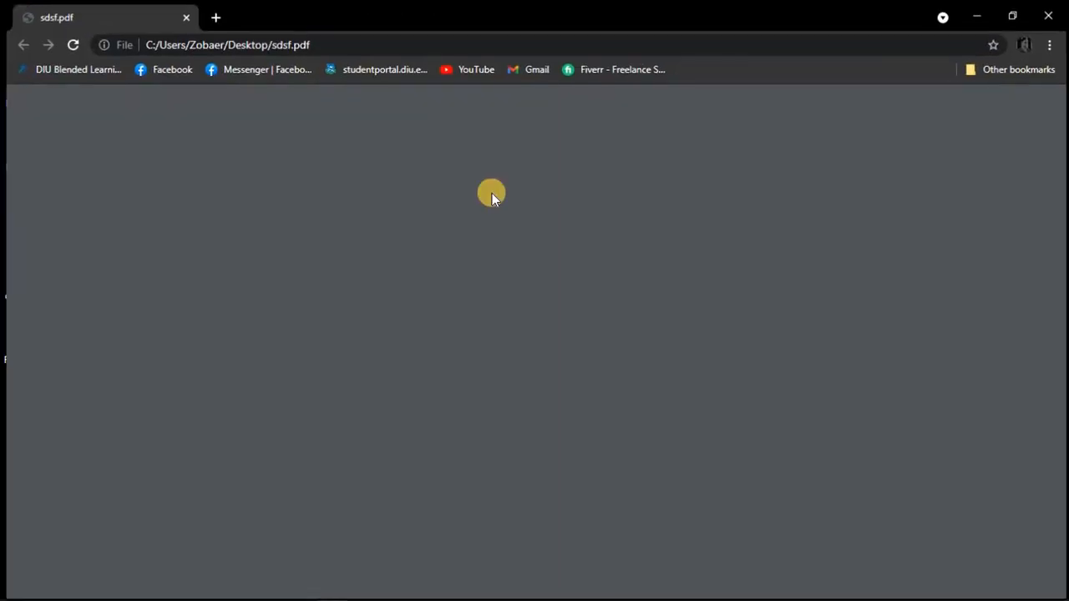
pyautogui.scroll(-4, 510, 202)
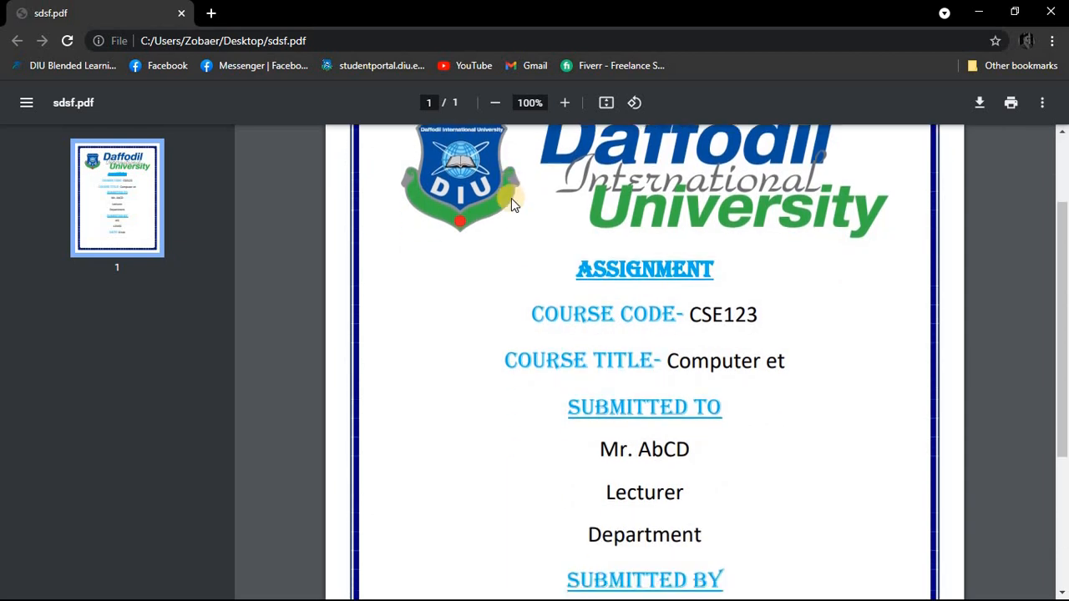
pyautogui.scroll(4, 540, 248)
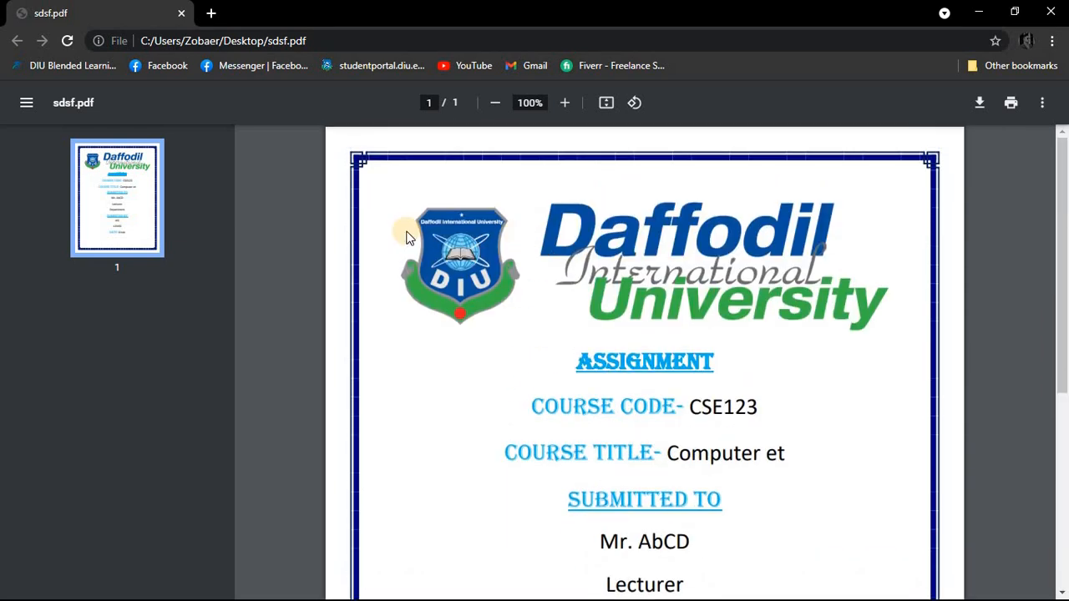
pyautogui.scroll(-4, 407, 236)
pyautogui.scroll(4, 407, 237)
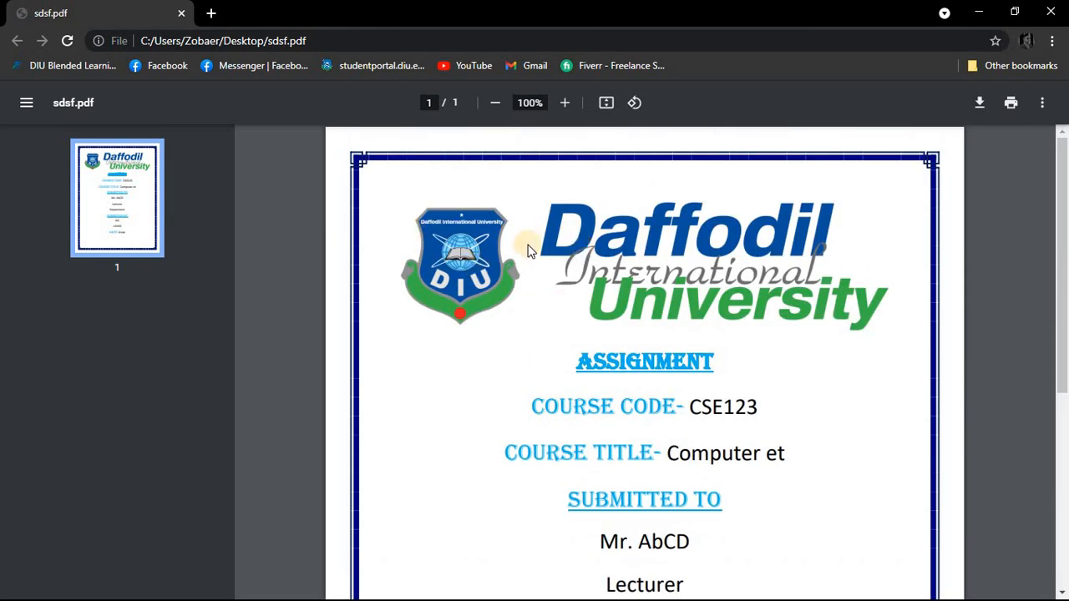
pyautogui.scroll(-4, 453, 275)
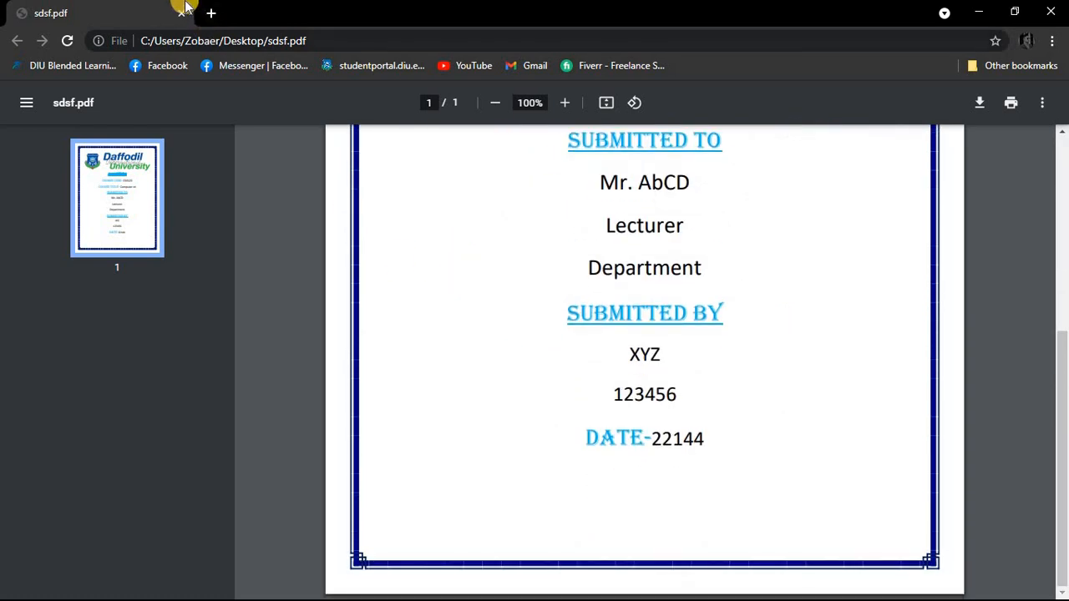
pyautogui.click(180, 13)
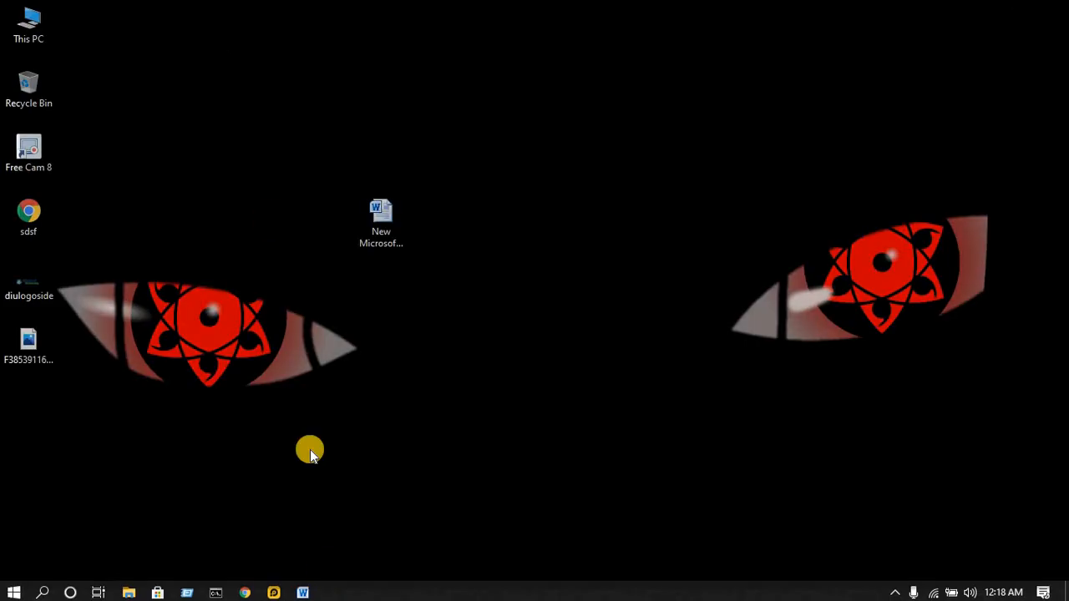
# Step: Switch back to Word and close the cover page document
pyautogui.click(304, 590)
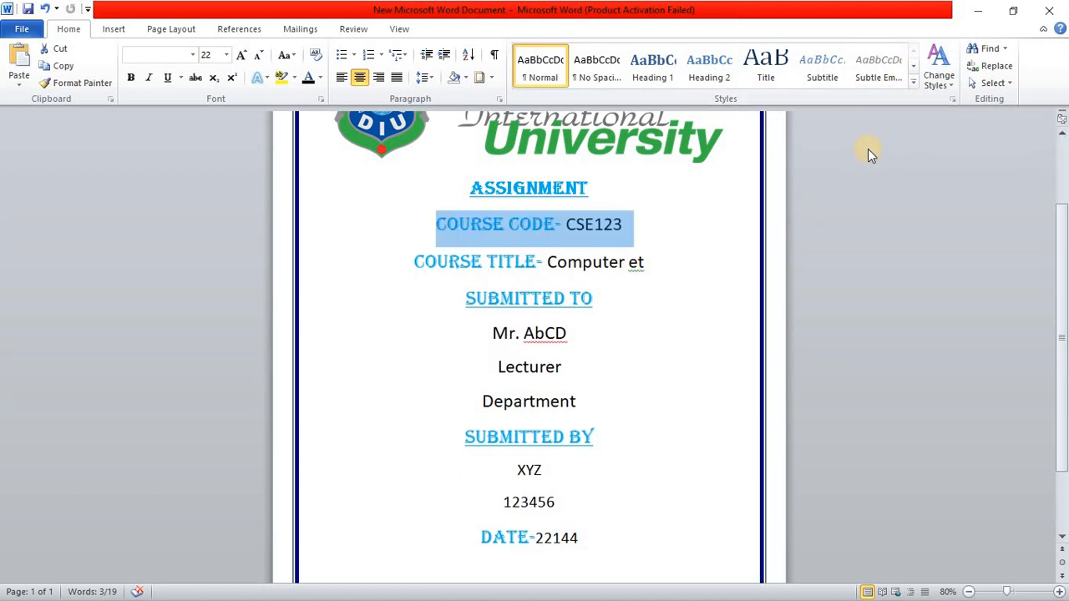
pyautogui.scroll(-3, 871, 151)
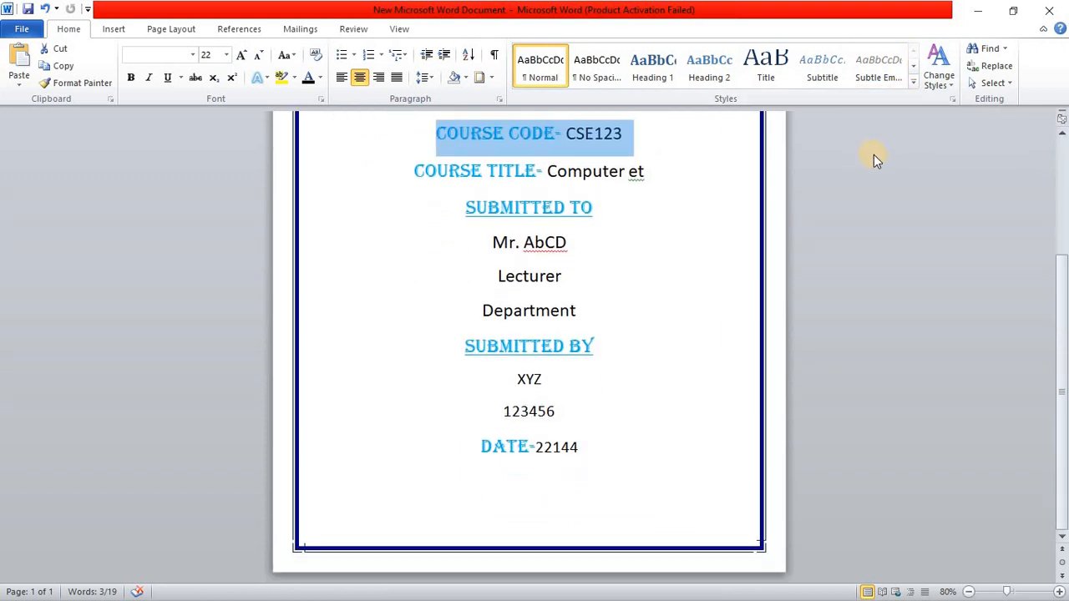
pyautogui.scroll(6, 871, 166)
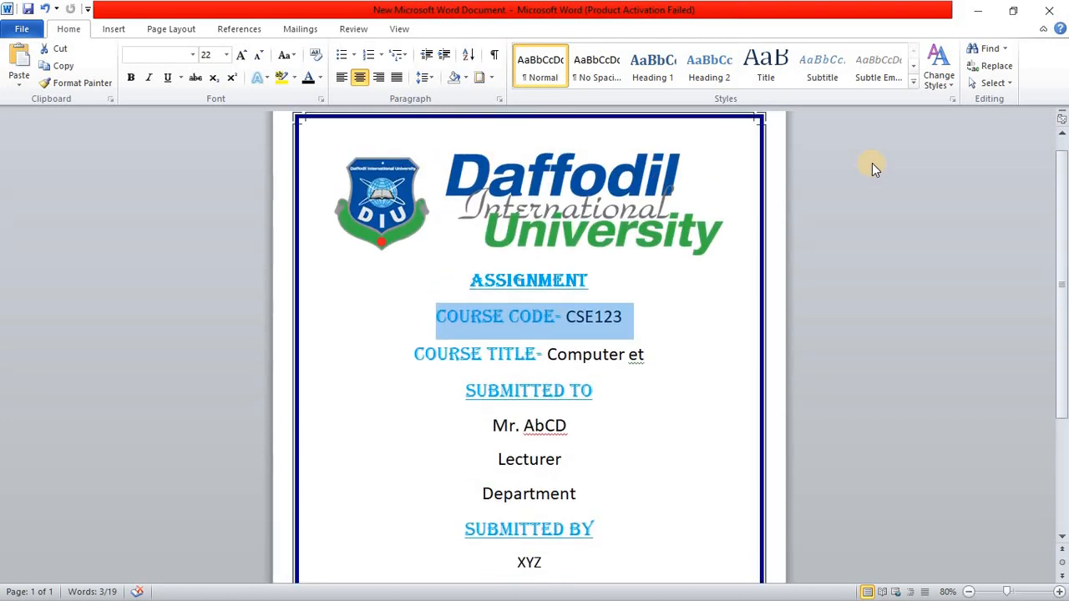
pyautogui.click(1043, 8)
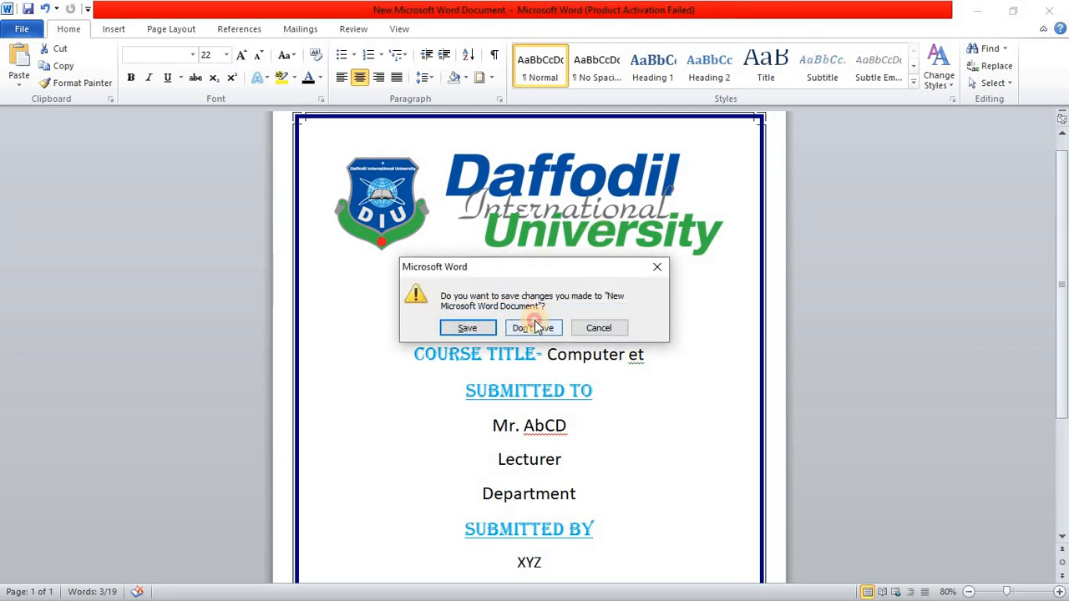